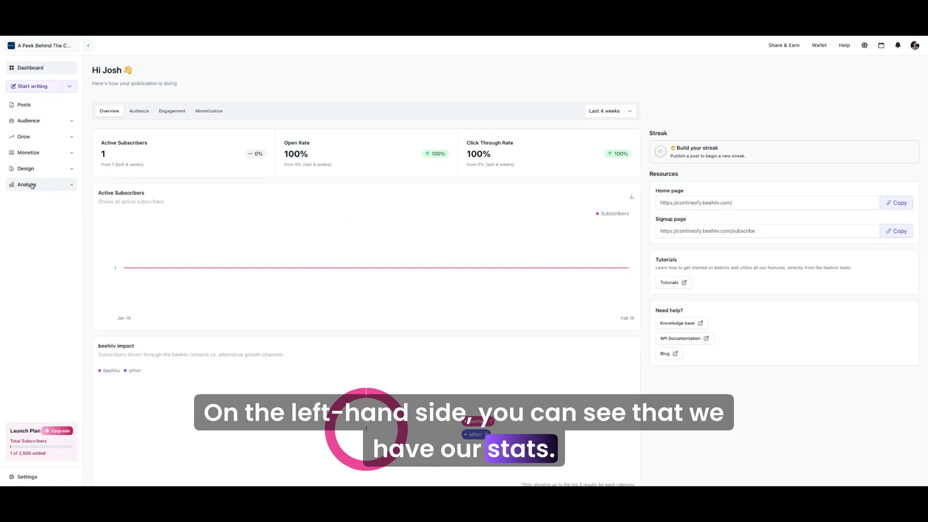
Look through the Grow and Audience feature lists available for the publication
left_click(36, 138)
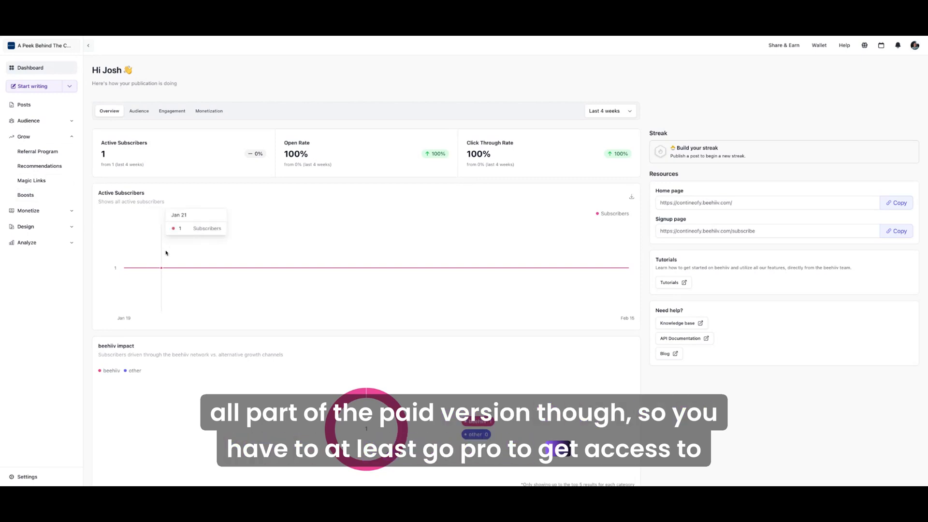
left_click(34, 121)
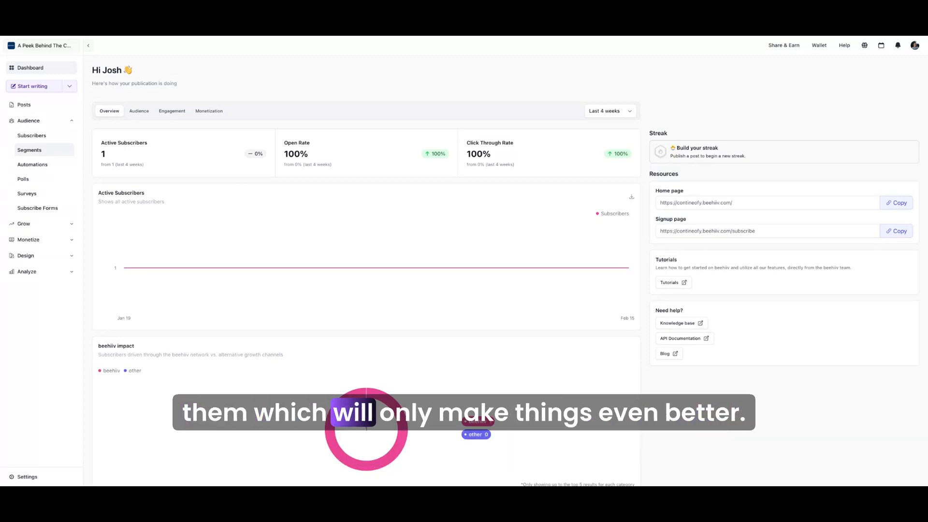
left_click(28, 121)
Open the Website Builder from the design features and review its layout and settings options
left_click(29, 169)
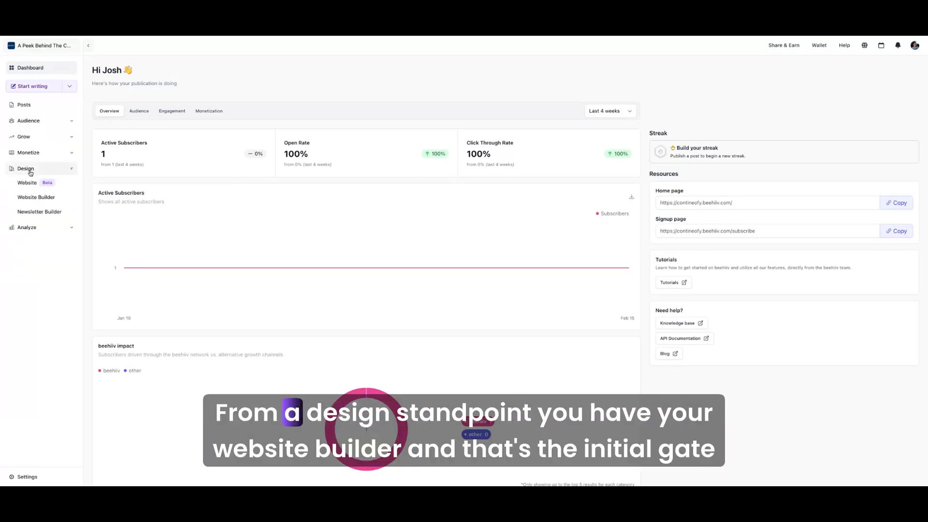
left_click(36, 197)
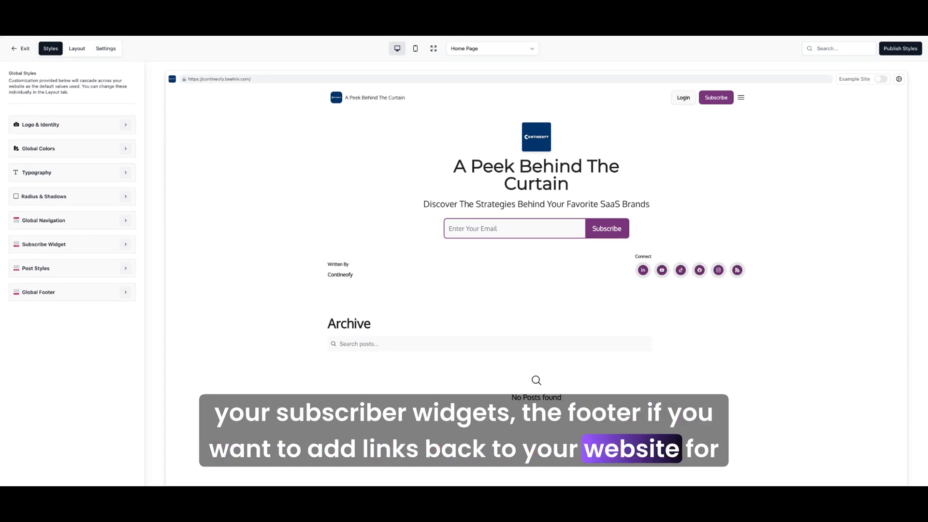
left_click(78, 48)
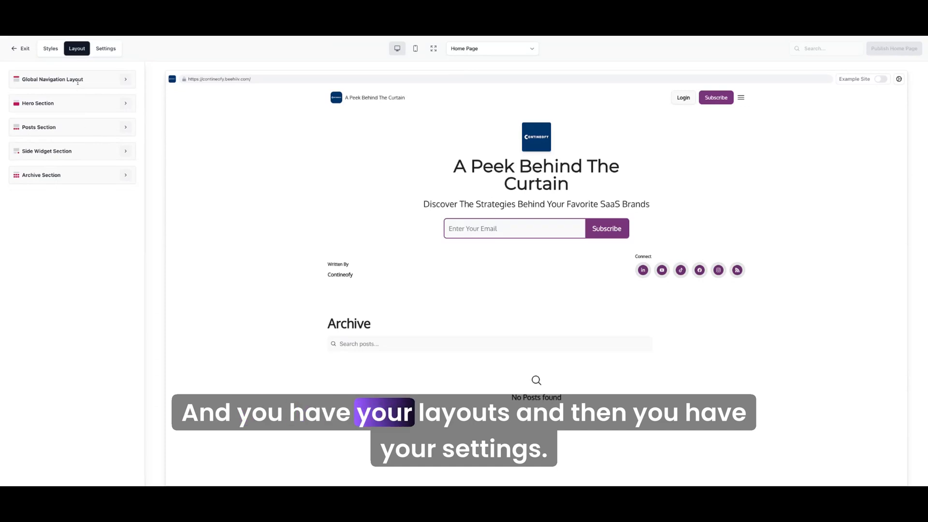
left_click(115, 48)
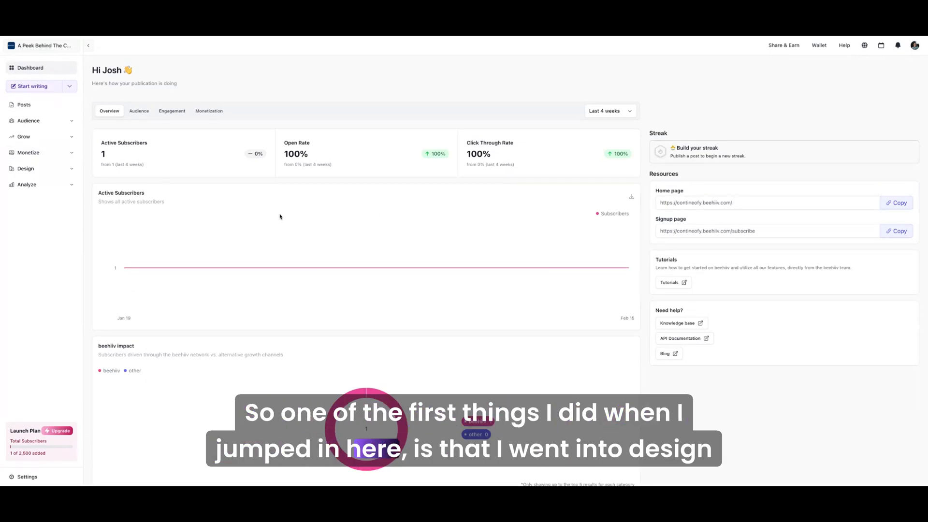
Open the Newsletter Builder, collapse the background options and review the sample newsletter down to its footer
left_click(50, 169)
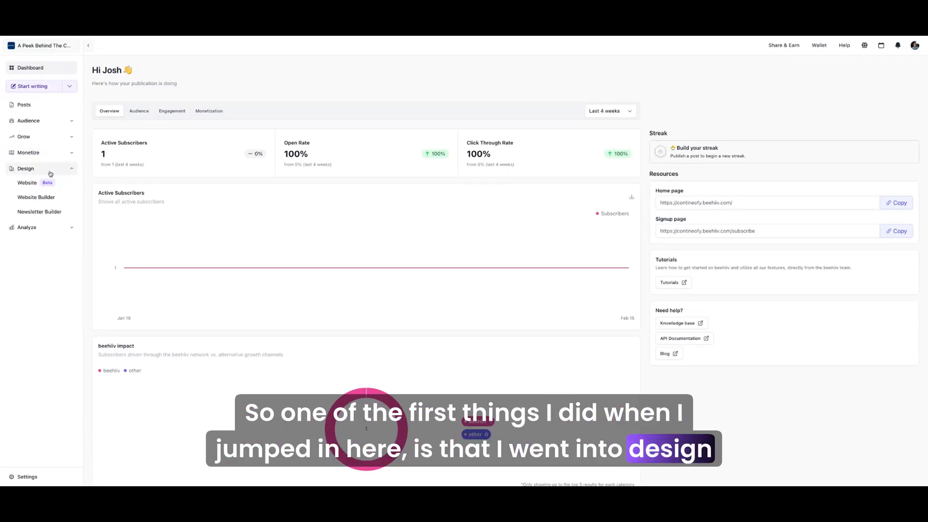
left_click(46, 213)
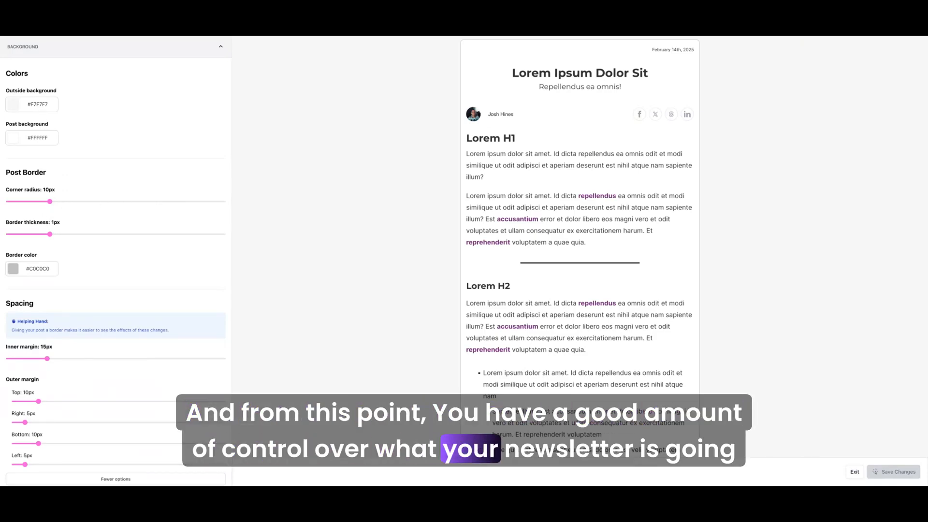
left_click(51, 50)
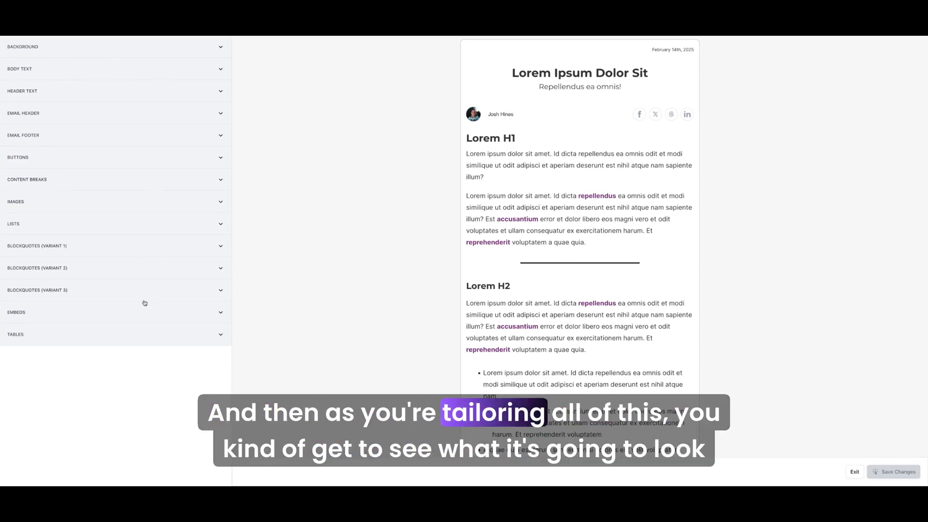
scroll(544, 266, "down", 3)
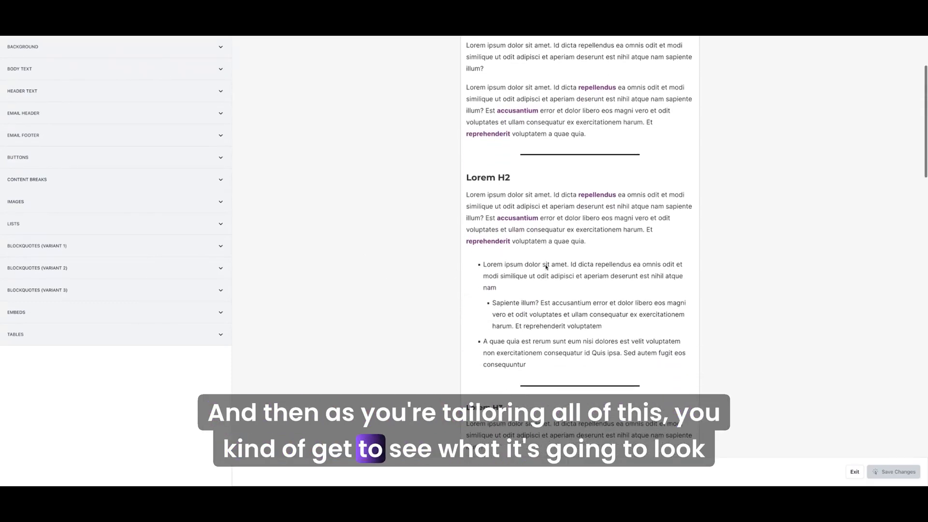
scroll(546, 267, "down", 5)
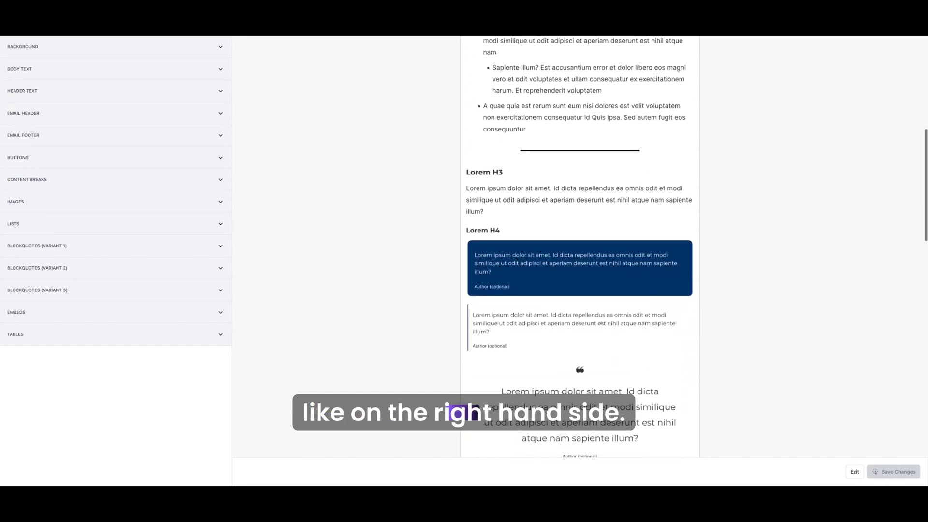
scroll(580, 247, "down", 7)
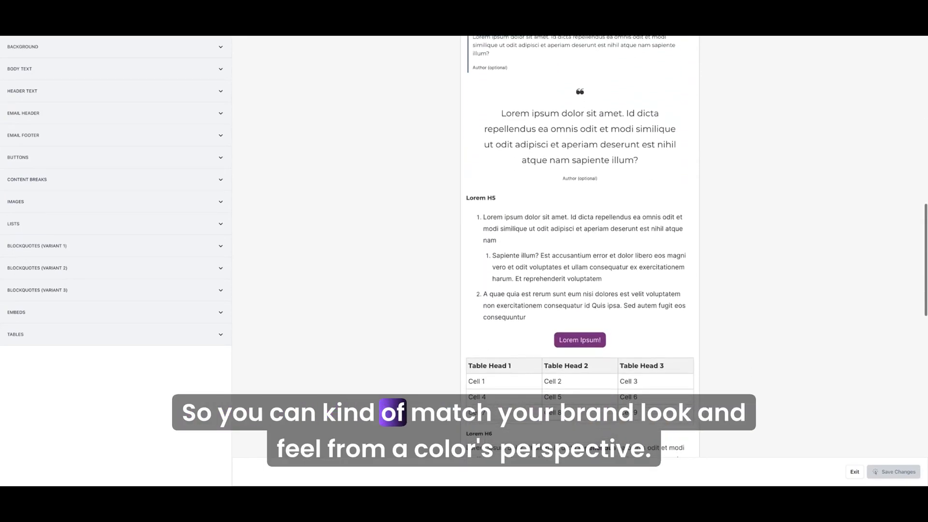
scroll(580, 247, "down", 6)
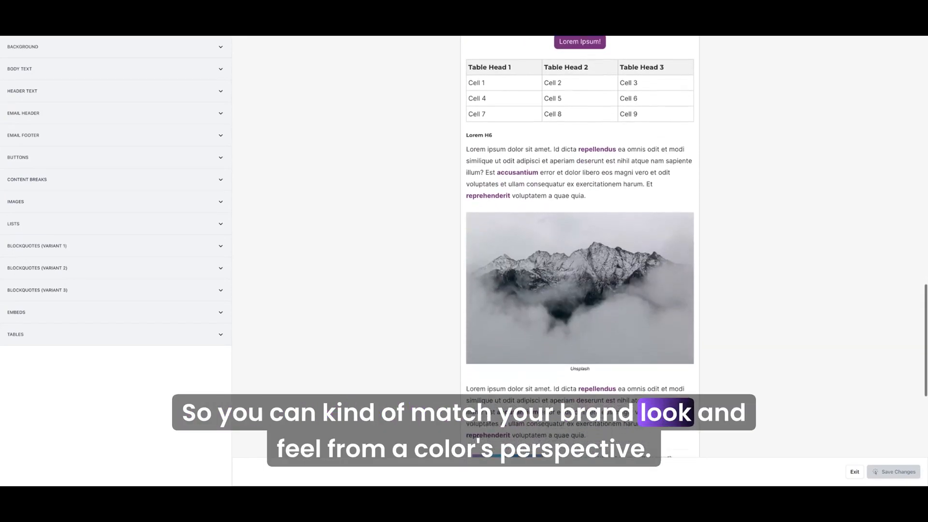
scroll(580, 246, "down", 3)
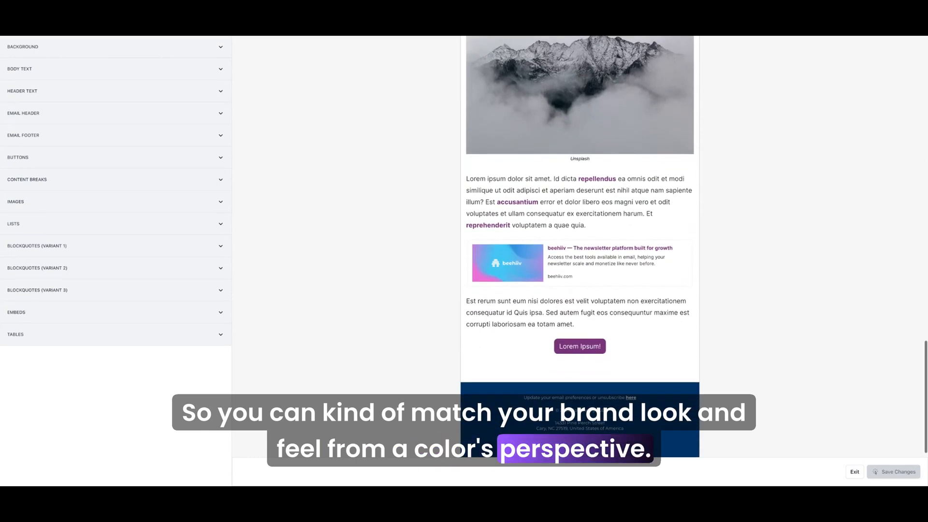
Examine the font families offered for Heading 1 in the header text settings, keeping the current font
left_click(145, 96)
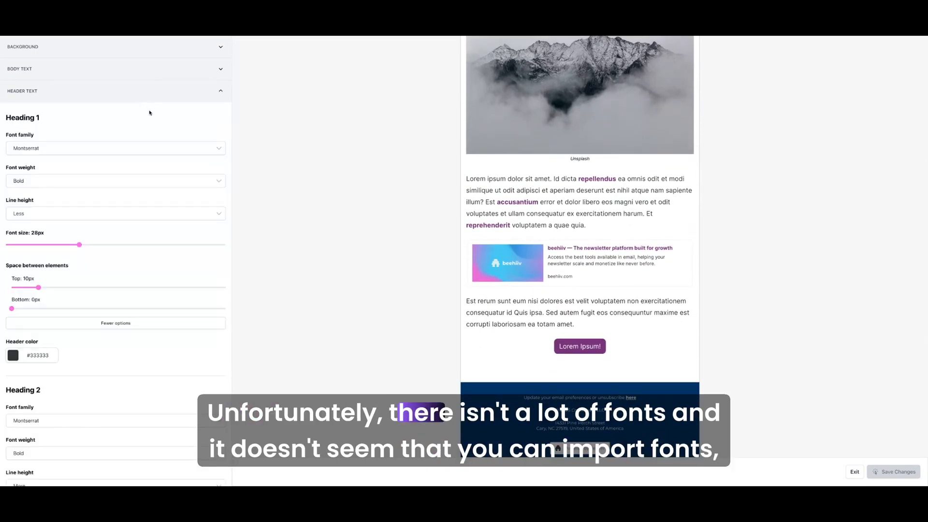
left_click(74, 149)
scroll(80, 183, "down", 5)
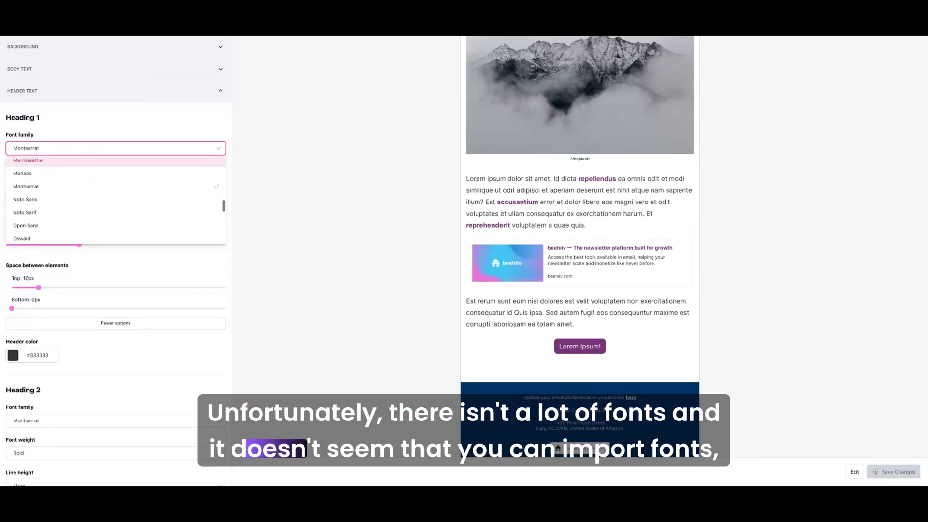
scroll(80, 193, "up", 3)
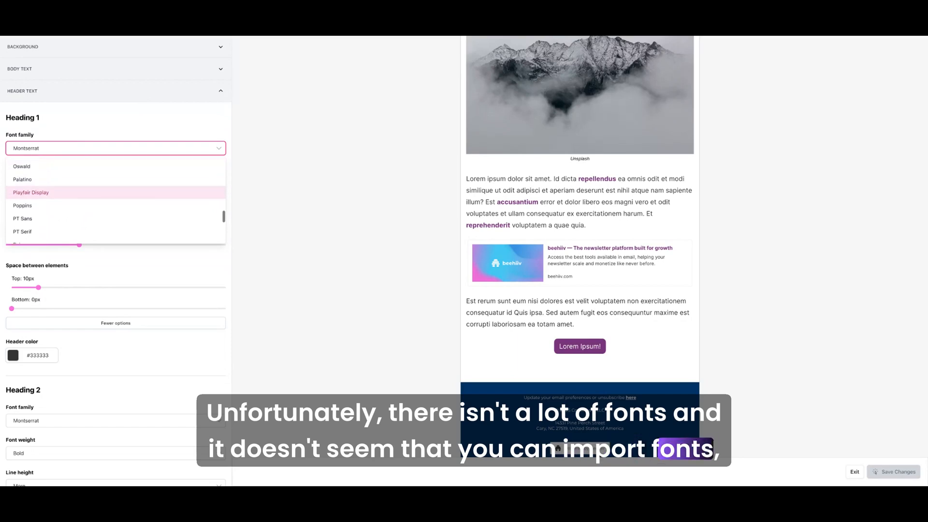
scroll(80, 194, "down", 2)
scroll(79, 193, "down", 6)
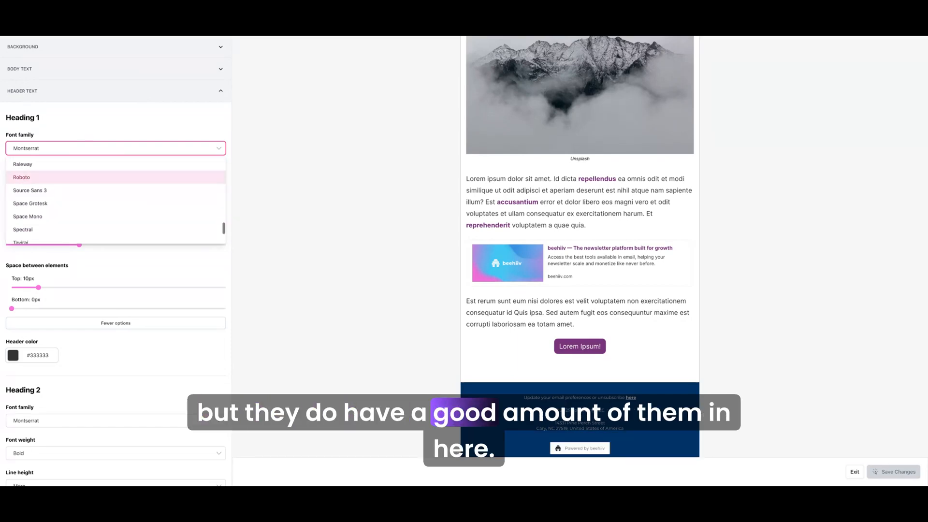
scroll(116, 160, "down", 1)
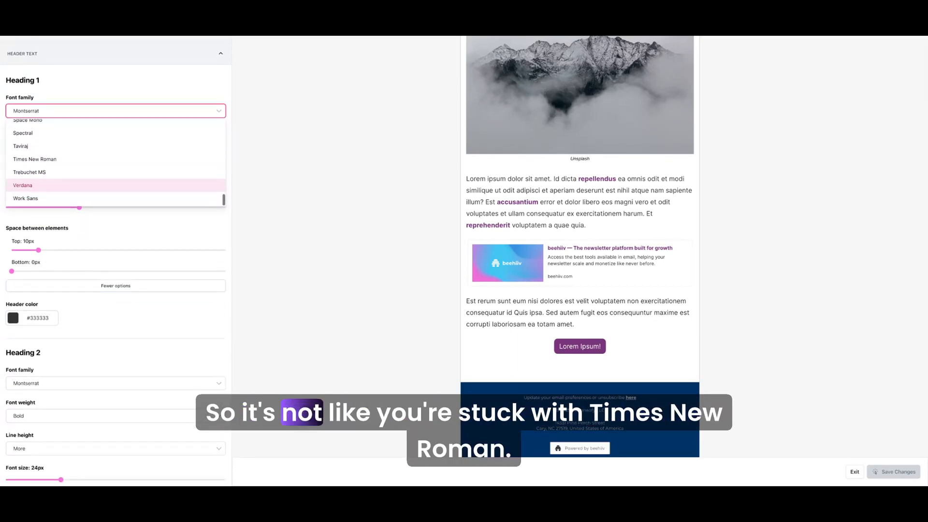
scroll(58, 164, "up", 3)
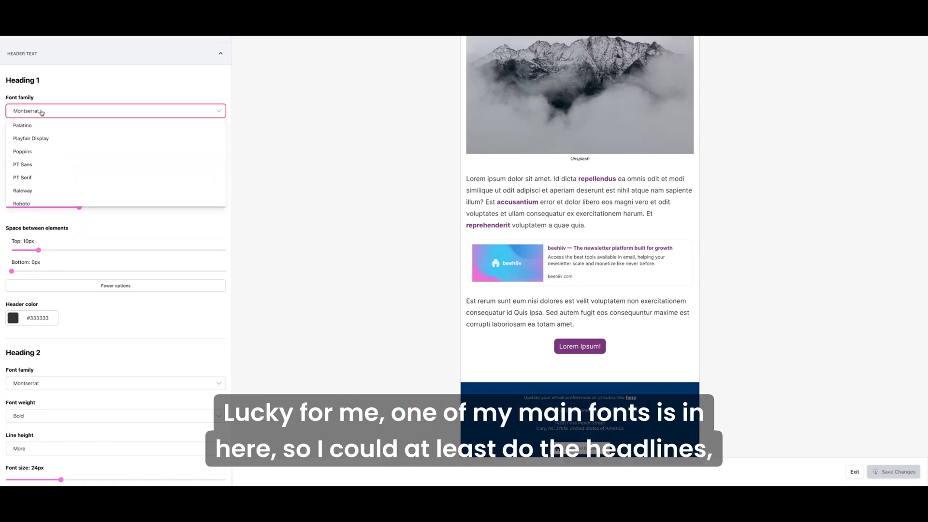
left_click(108, 98)
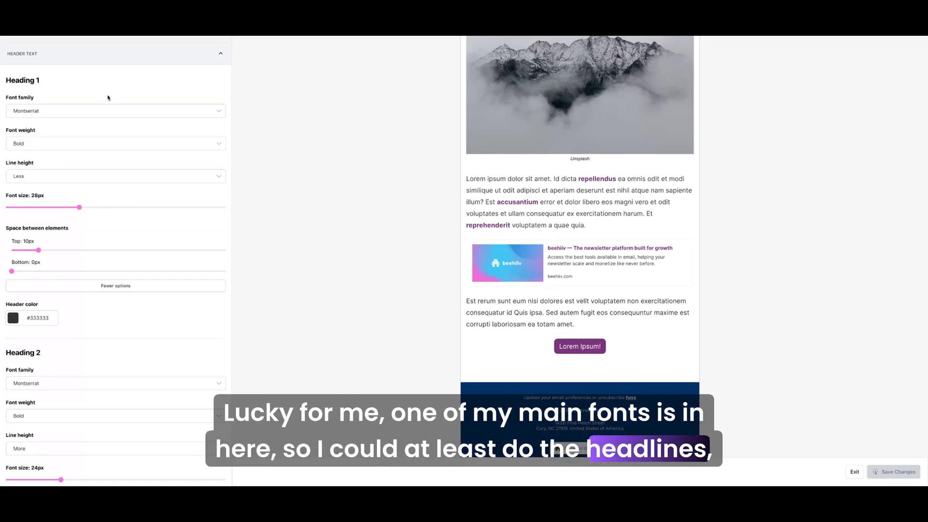
left_click(219, 54)
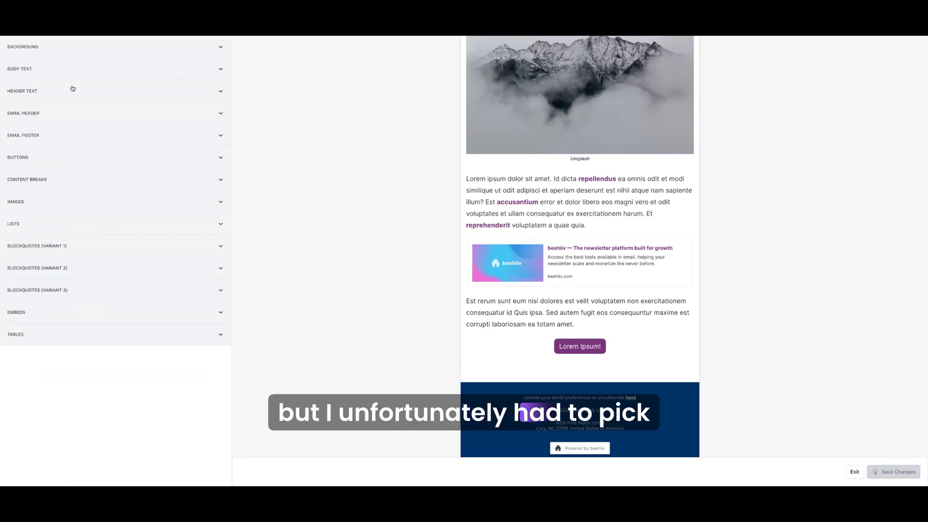
Examine the font families offered for the newsletter's body text without choosing a different one
left_click(72, 70)
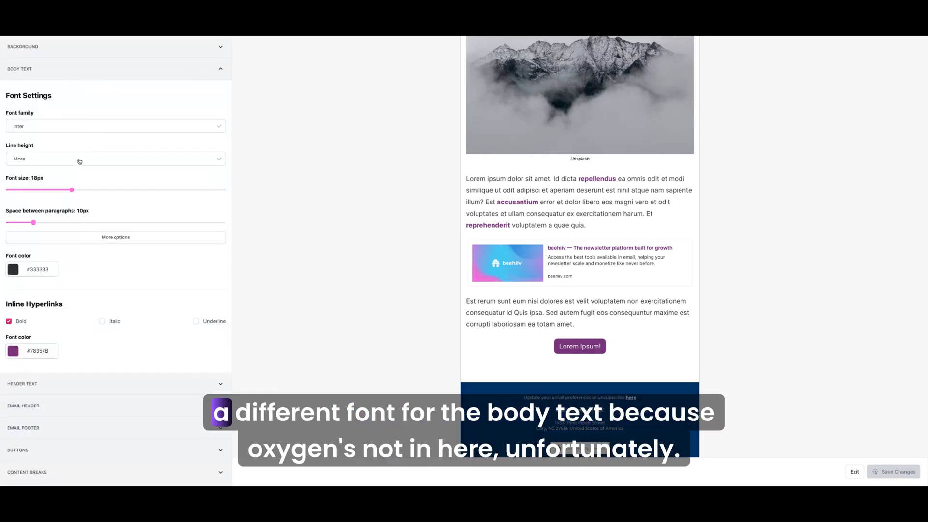
left_click(47, 130)
scroll(67, 173, "down", 5)
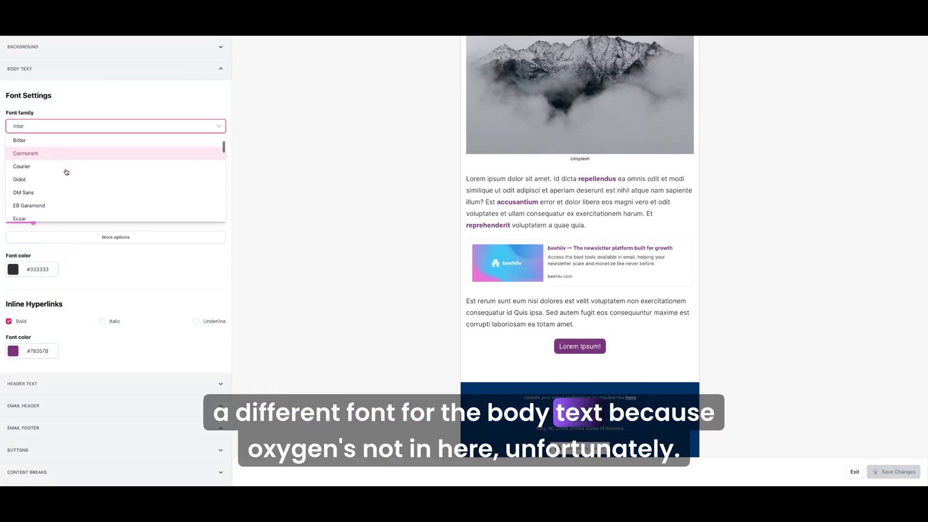
scroll(66, 172, "down", 5)
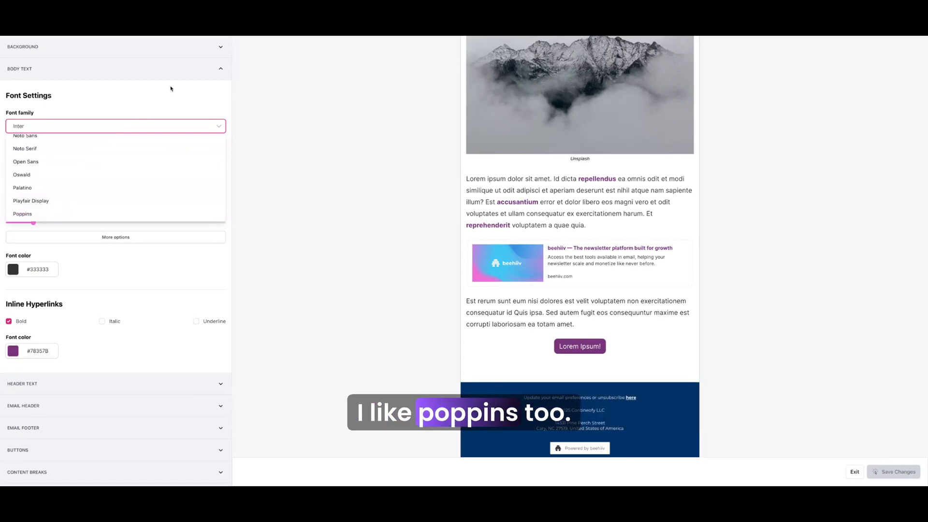
left_click(166, 71)
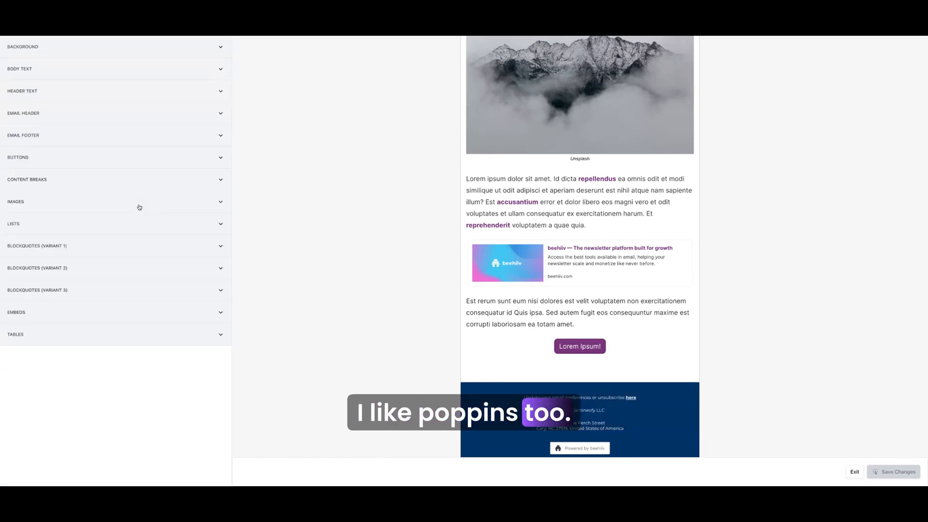
Review the newsletter's image source and spacing settings, collapse them and look back over the sample newsletter
left_click(220, 203)
scroll(95, 243, "down", 1)
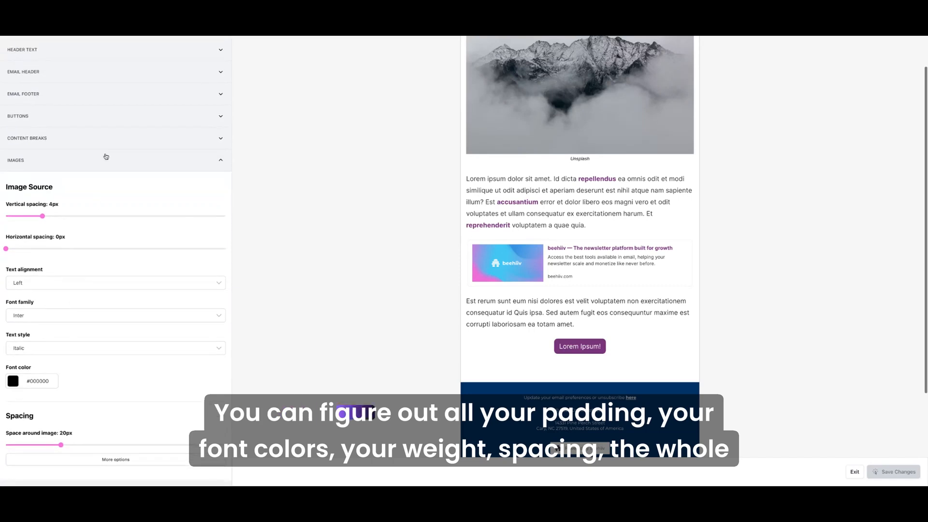
scroll(74, 365, "down", 2)
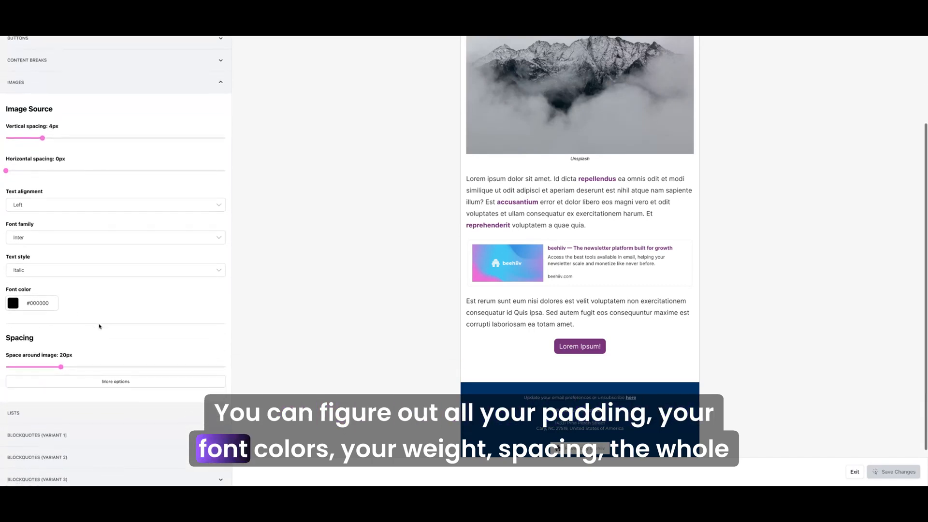
scroll(100, 325, "up", 2)
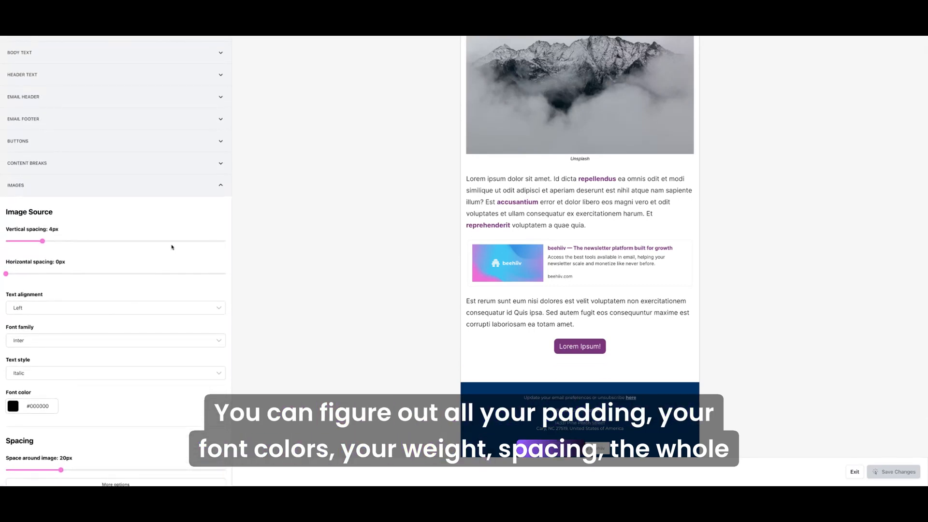
left_click(219, 188)
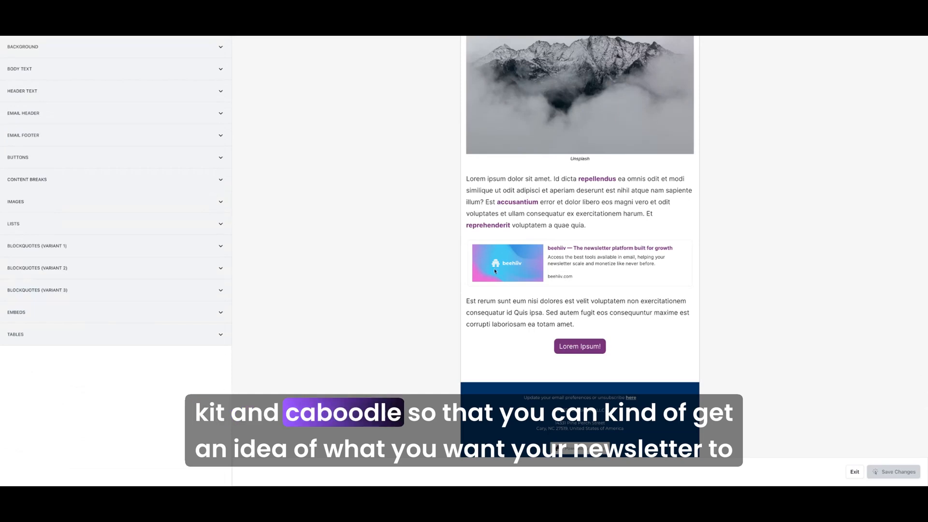
scroll(584, 285, "up", 4)
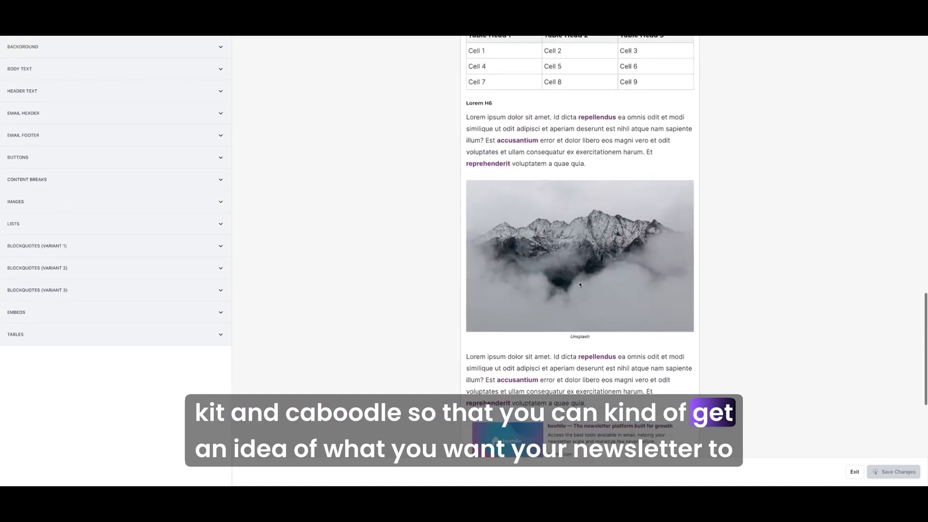
scroll(580, 284, "up", 15)
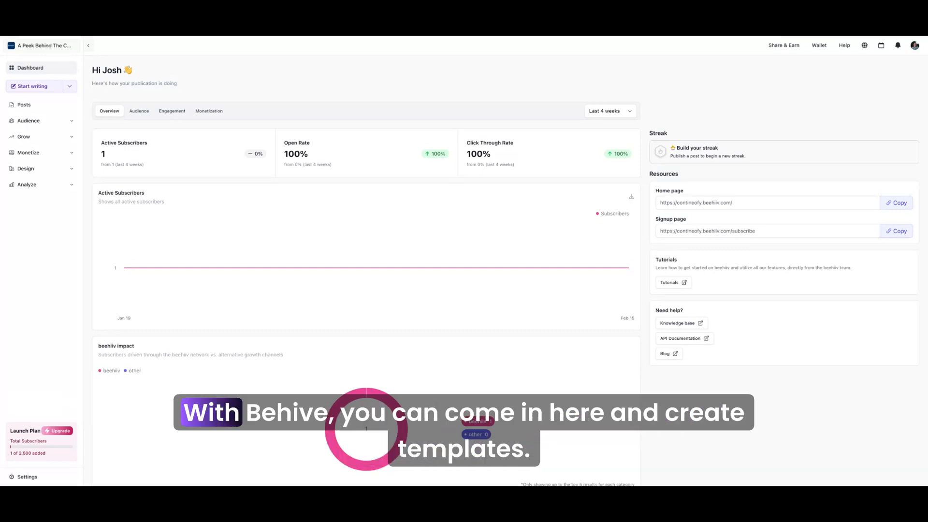
Choose to create a new draft from a custom template and view the available post templates
left_click(70, 87)
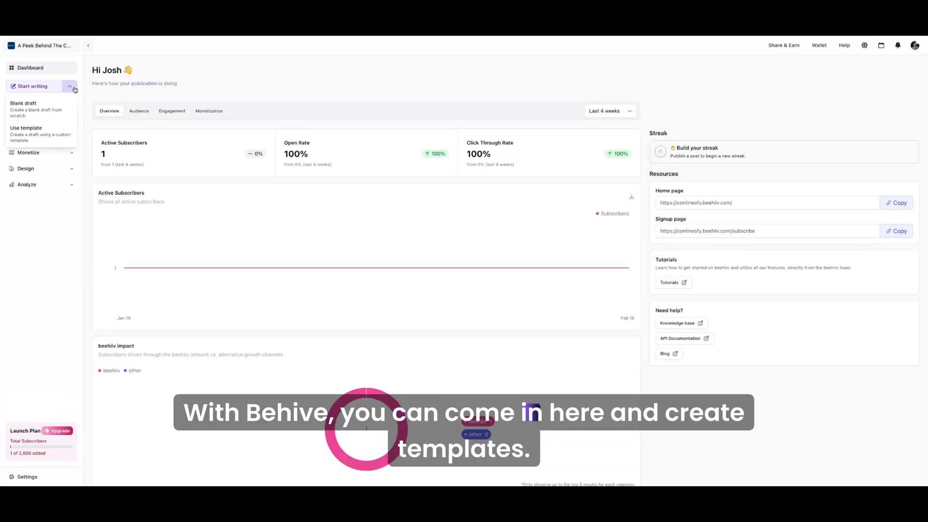
left_click(42, 133)
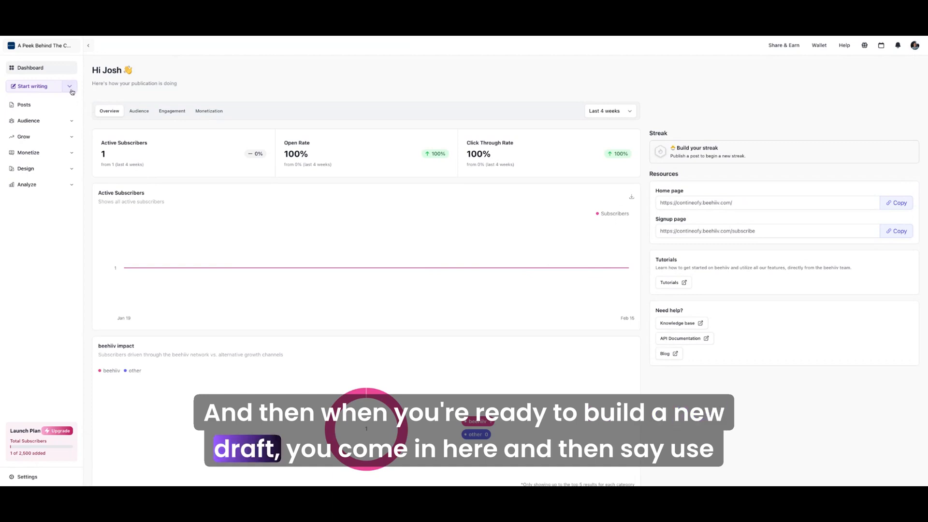
left_click(71, 90)
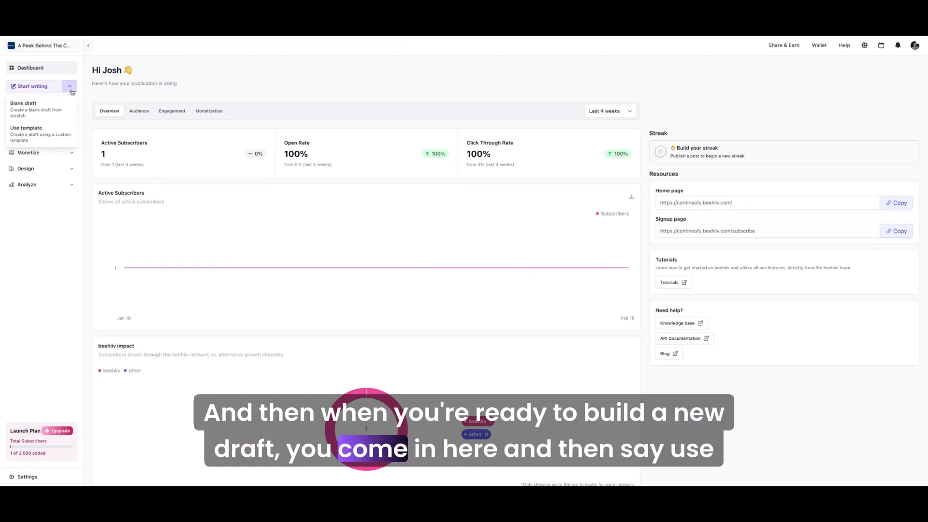
left_click(32, 134)
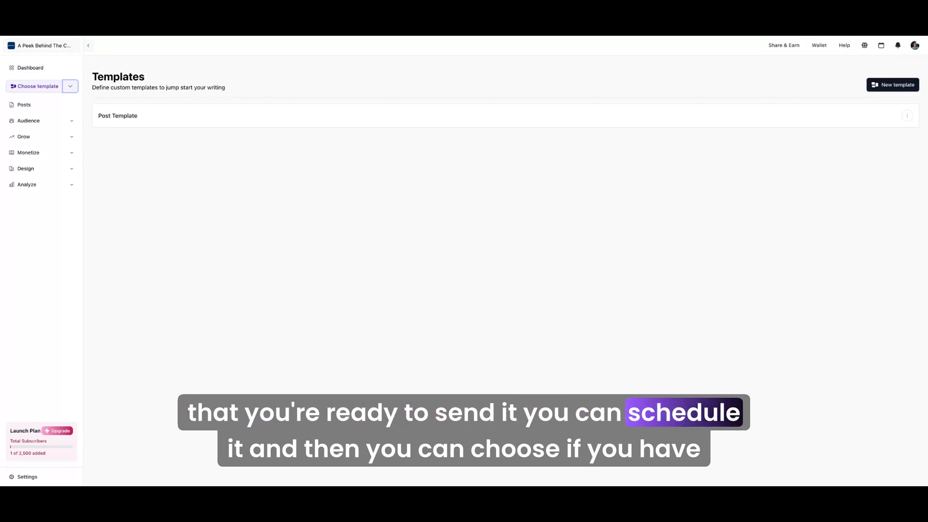
Look over the Audience options, collapse them, and go to Boosts in the Grow section
left_click(72, 122)
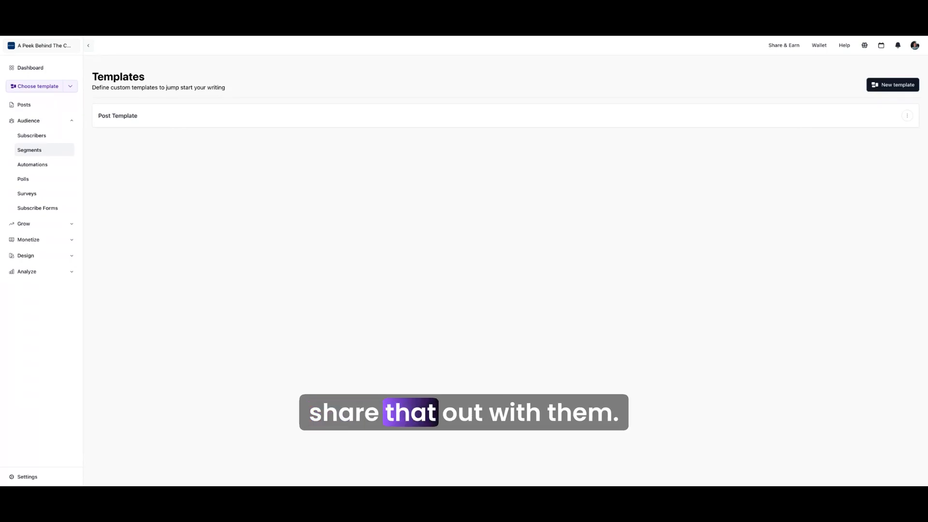
left_click(35, 122)
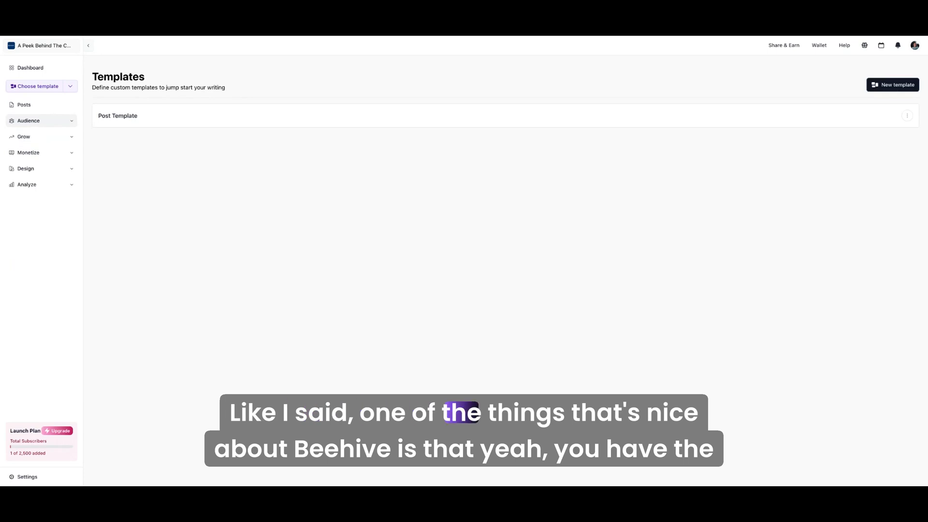
left_click(35, 138)
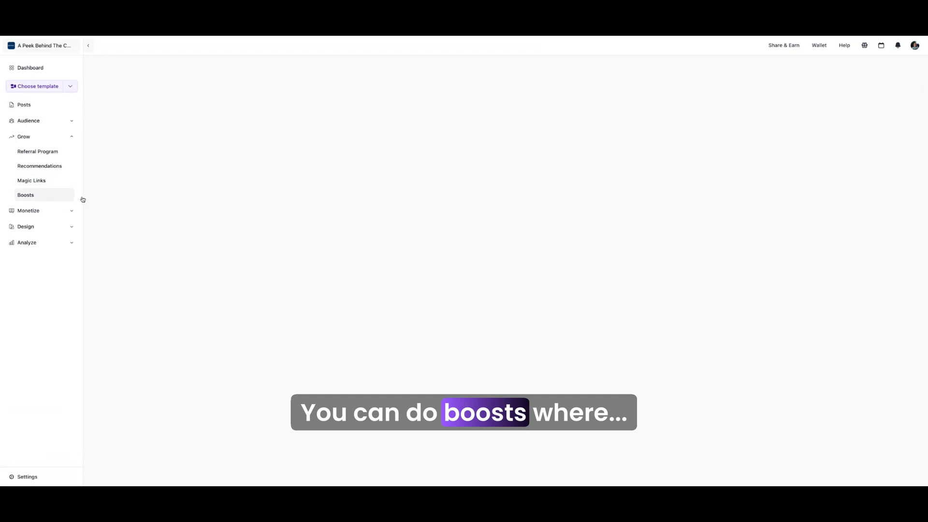
Read through the Boosts introduction, covering cost per acquisition, budget, distribution and paying only for active and engaged subscribers
scroll(282, 201, "down", 3)
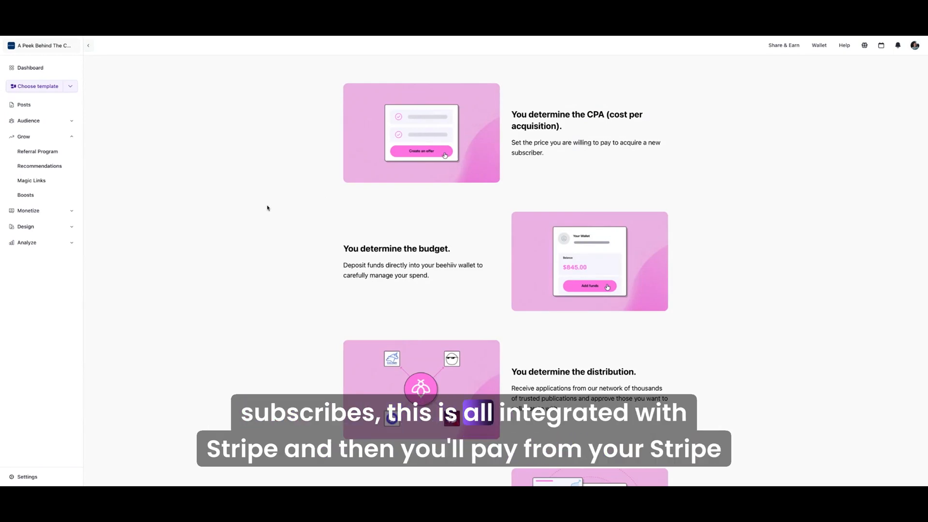
scroll(267, 207, "down", 8)
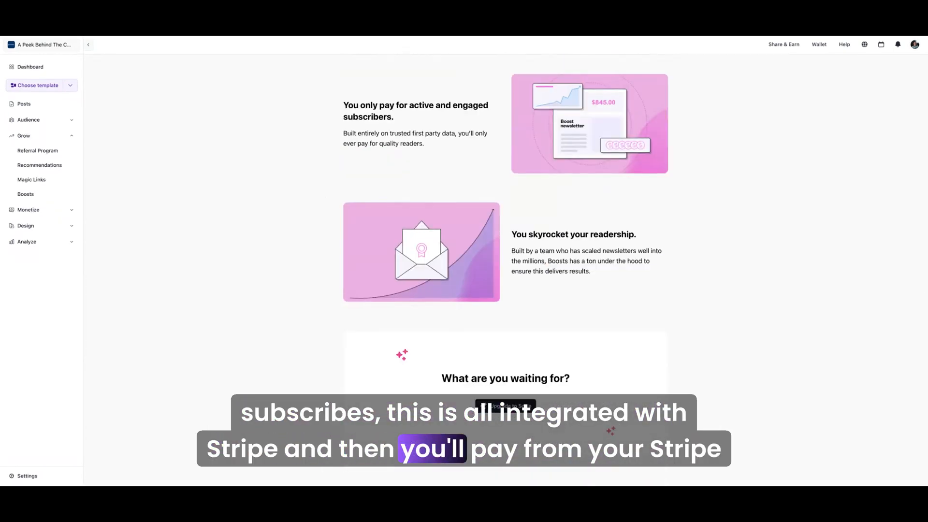
scroll(267, 208, "up", 5)
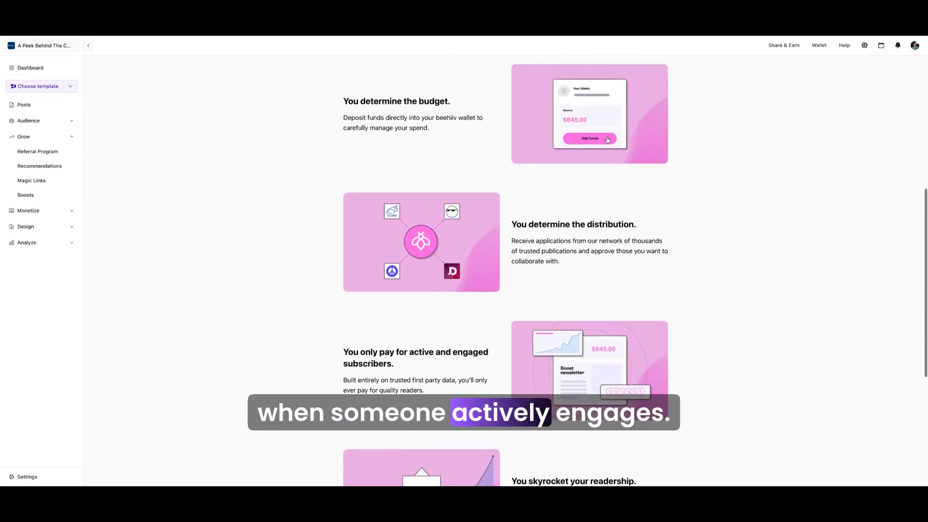
scroll(342, 255, "down", 3)
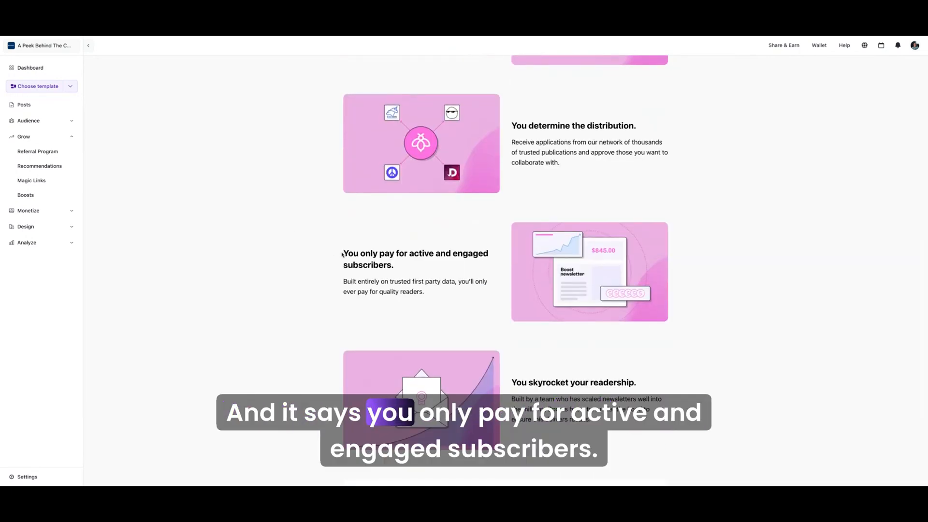
left_click_drag(342, 255, 396, 265)
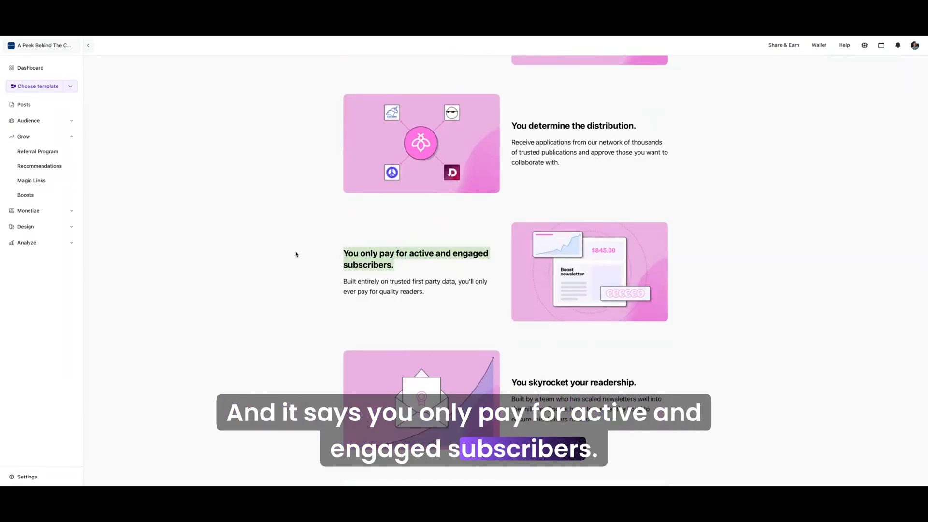
scroll(296, 254, "down", 1)
left_click(296, 227)
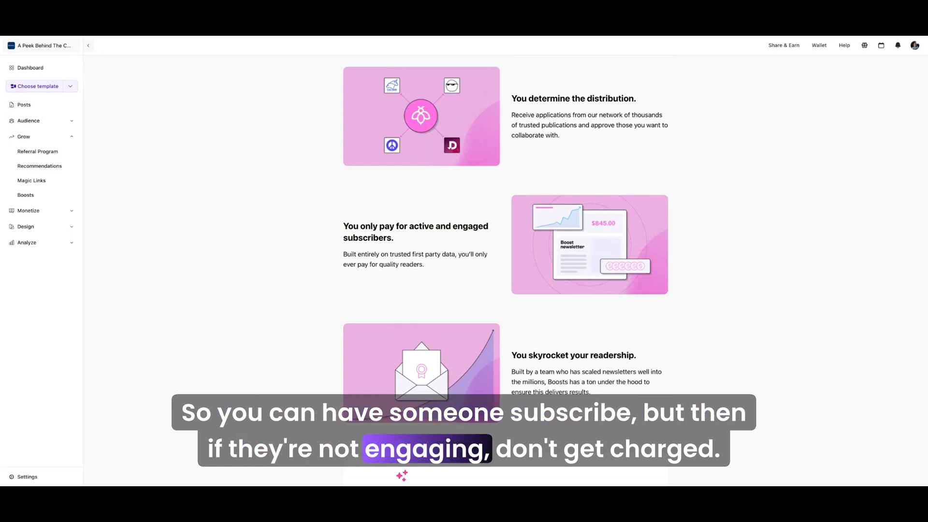
scroll(505, 270, "up", 4)
scroll(505, 271, "up", 2)
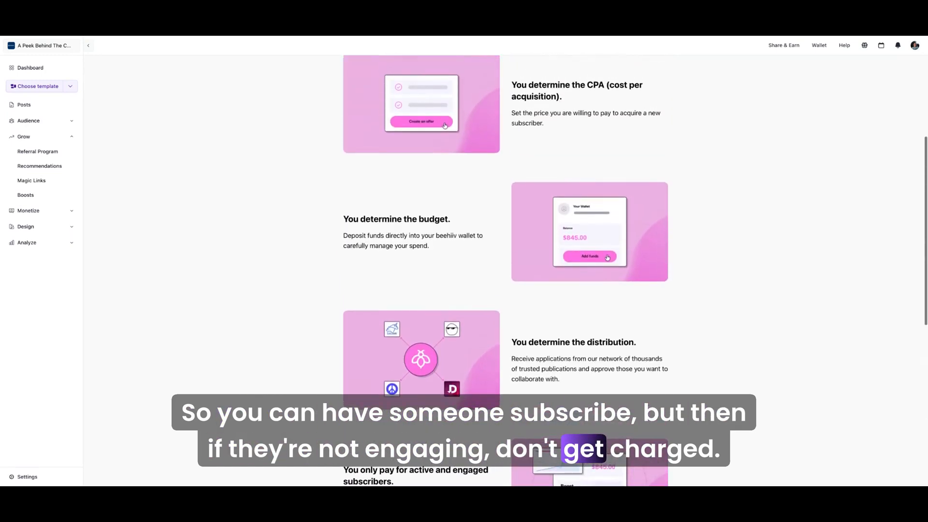
scroll(505, 271, "down", 3)
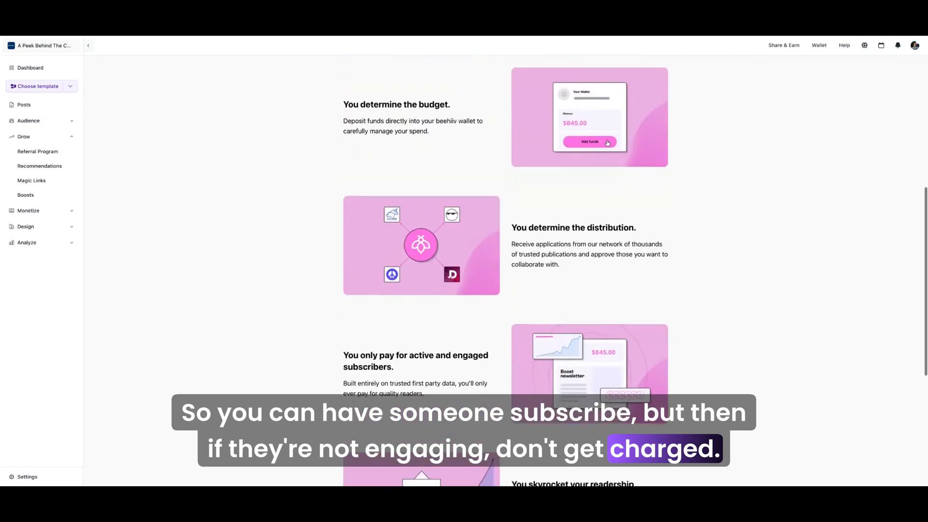
scroll(505, 271, "down", 3)
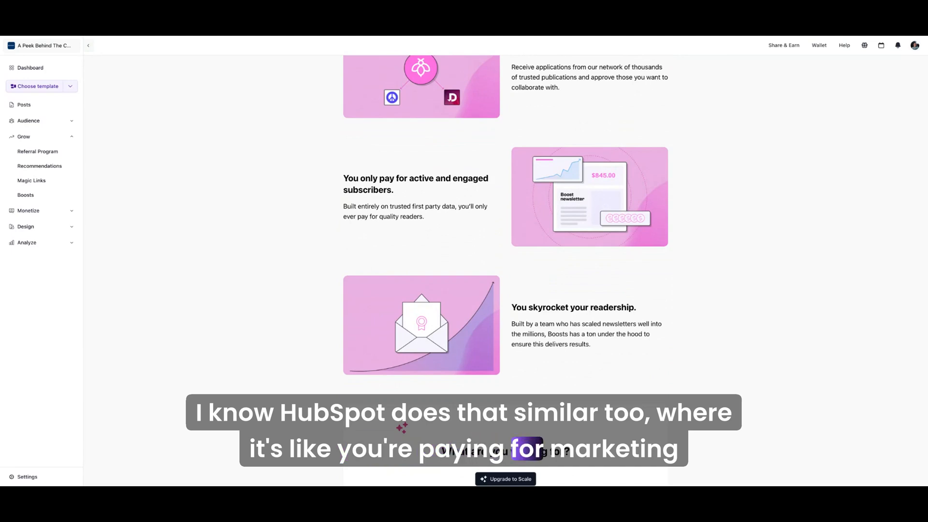
scroll(284, 256, "up", 2)
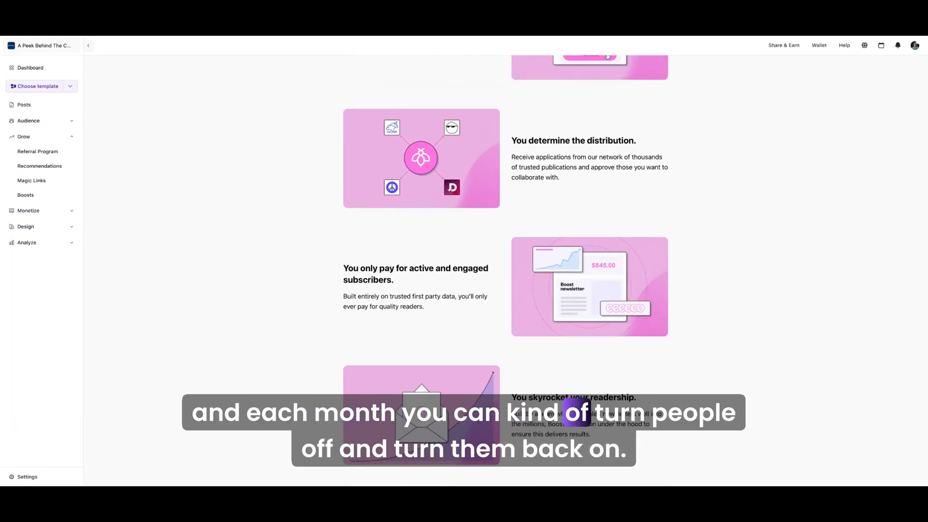
scroll(506, 270, "up", 2)
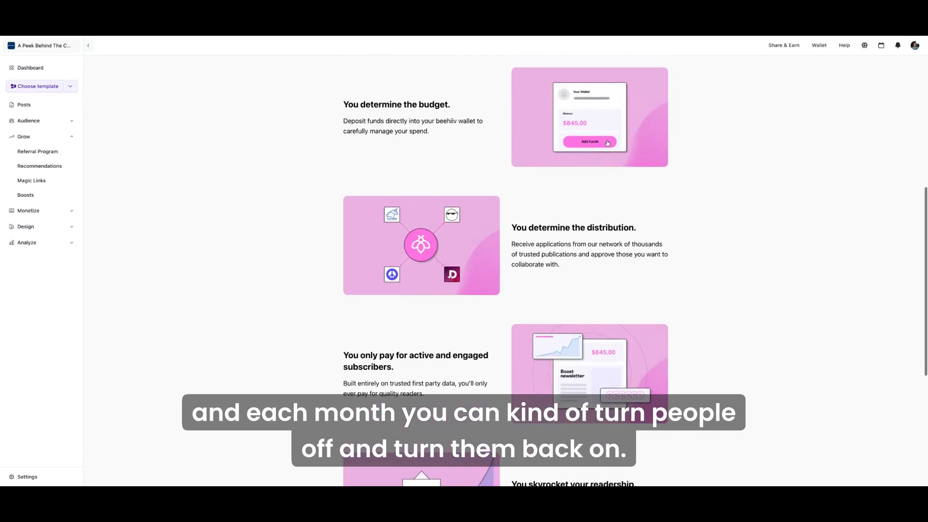
scroll(505, 271, "up", 2)
scroll(506, 271, "down", 2)
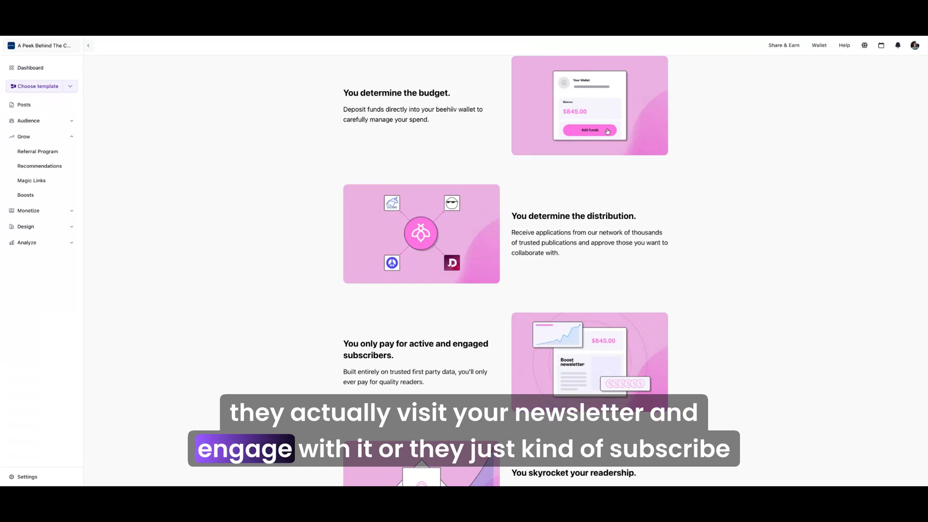
scroll(505, 270, "up", 4)
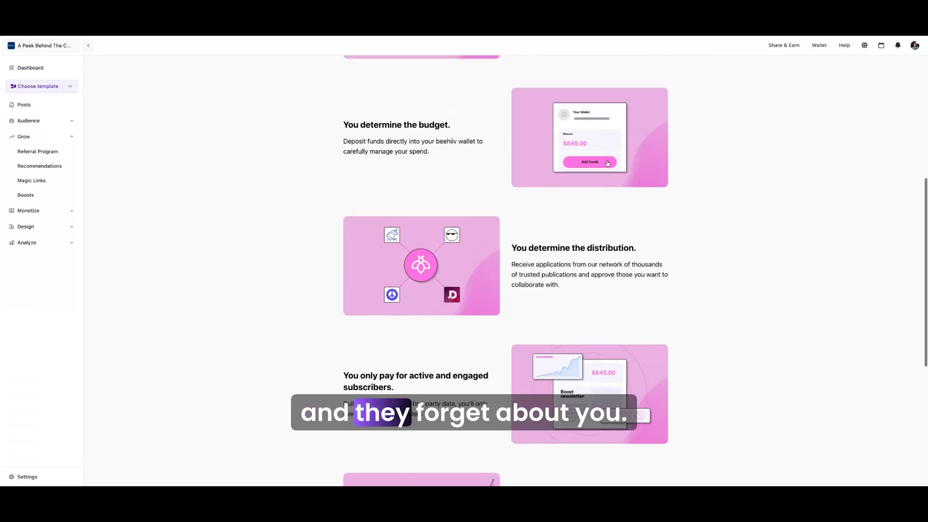
scroll(506, 271, "up", 1)
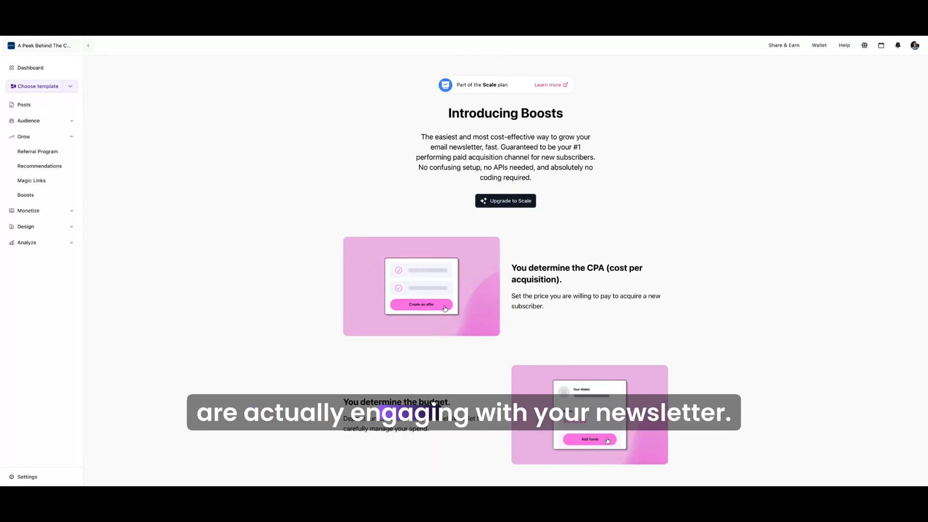
Check the Monetize options, return to the dashboard and start a new post as a blank draft
left_click(29, 210)
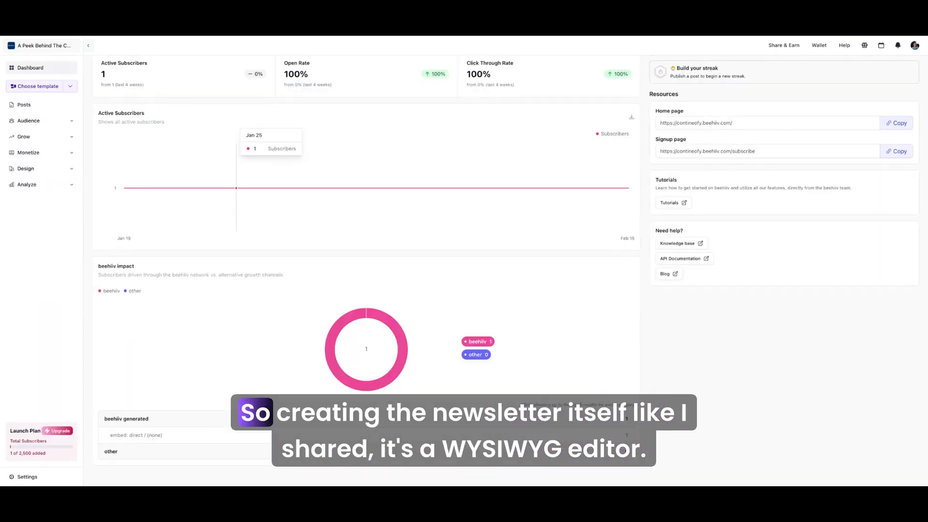
scroll(235, 193, "up", 3)
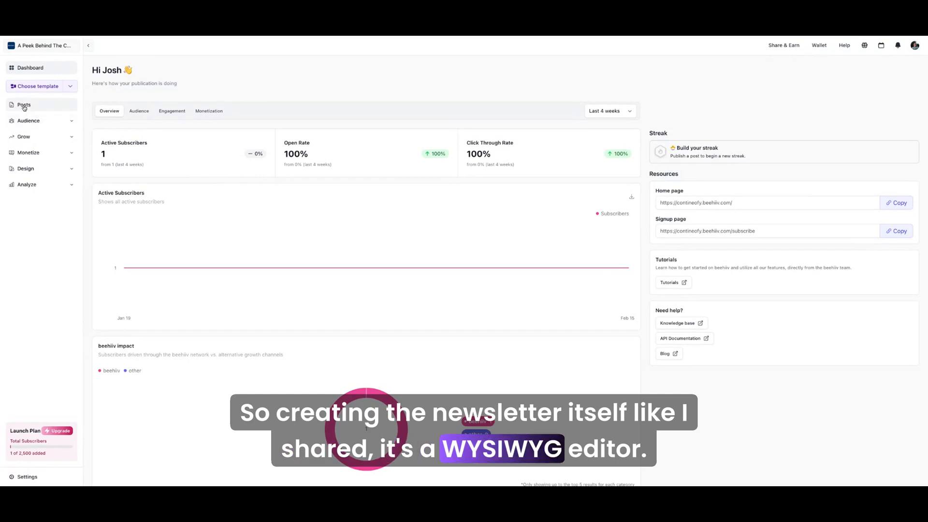
left_click(70, 87)
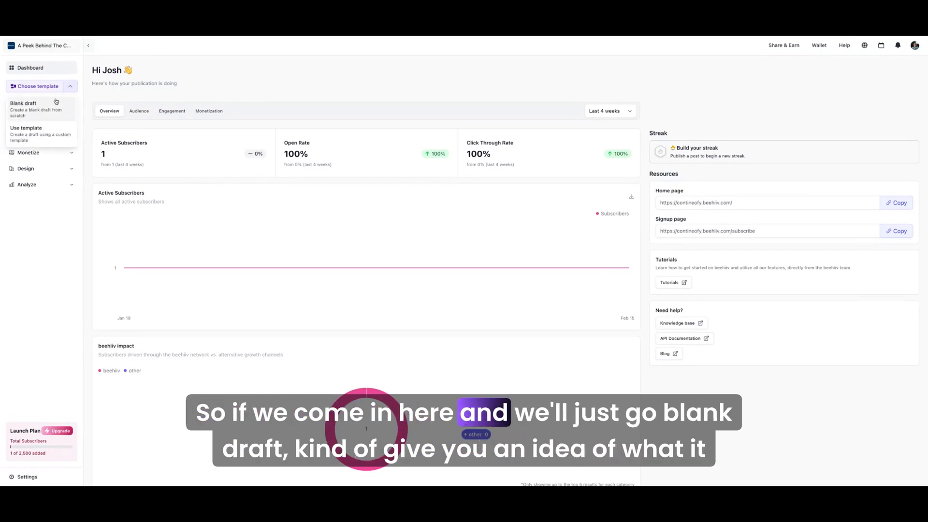
left_click(42, 107)
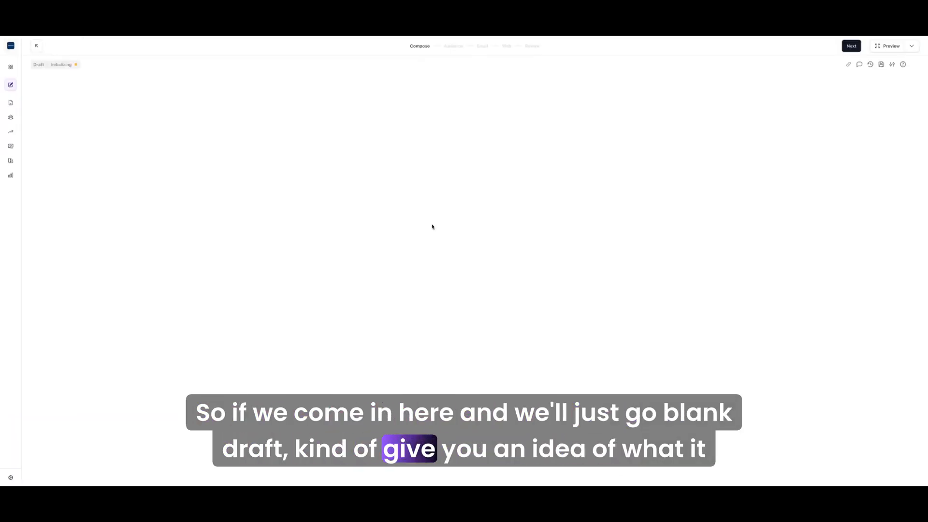
Enter the placeholder text "fgdfgdsfg" in the body of the new post
left_click(381, 194)
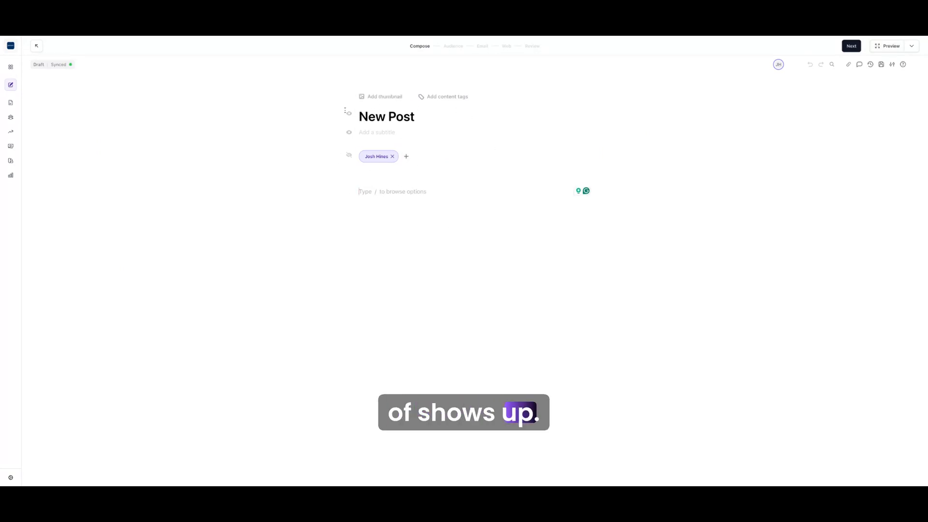
left_click(350, 116)
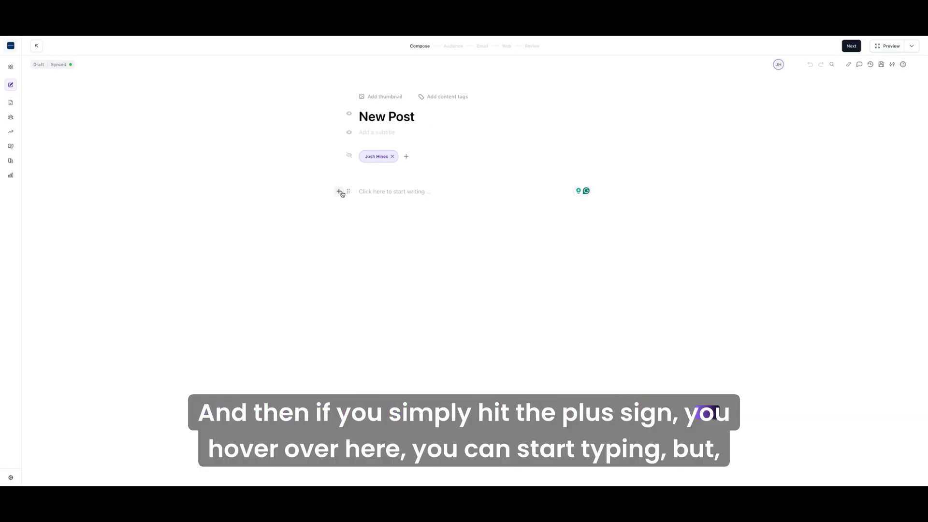
left_click(371, 193)
type("fgdfgdsfg")
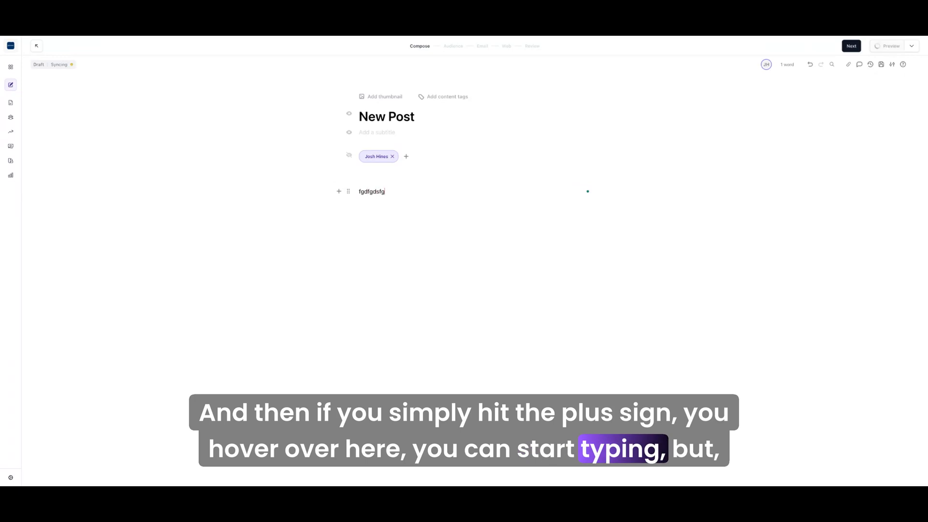
Examine the formatting options for the placeholder text and the content blocks that can be inserted below it
left_click(348, 192)
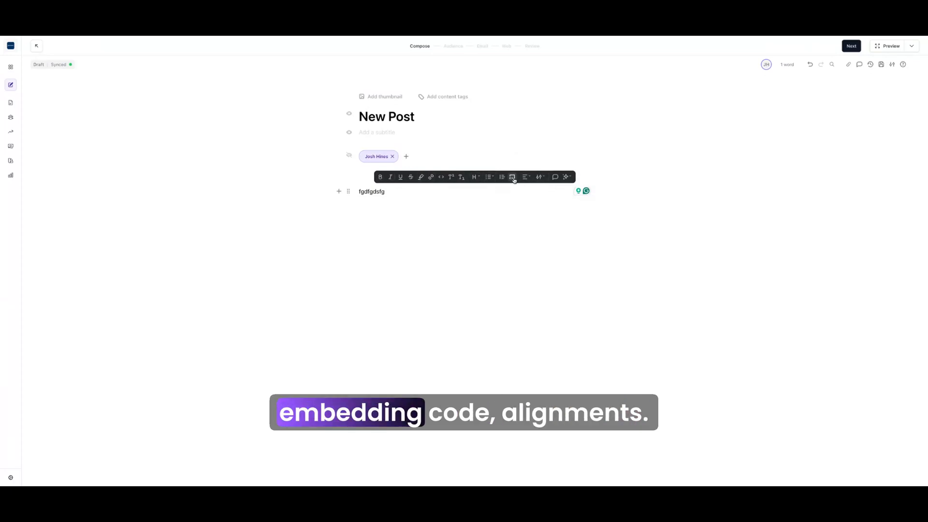
left_click(406, 192)
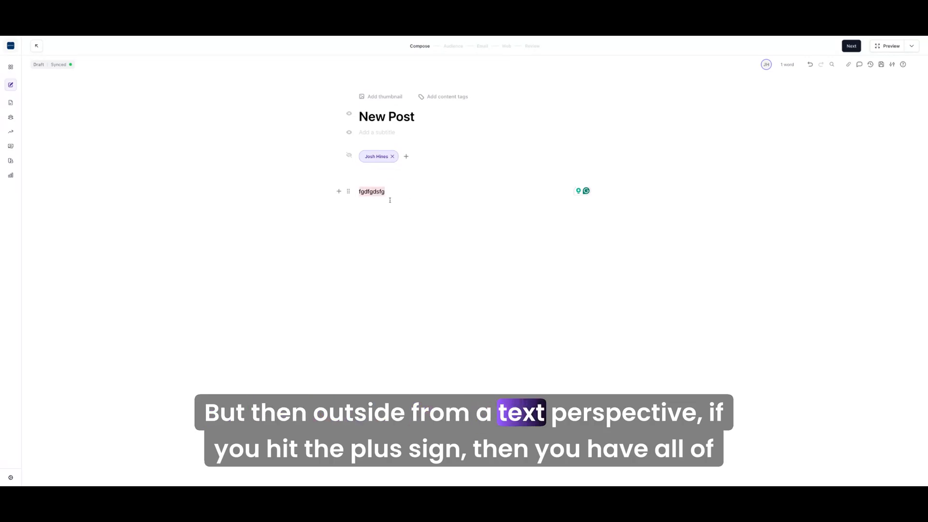
left_click(339, 192)
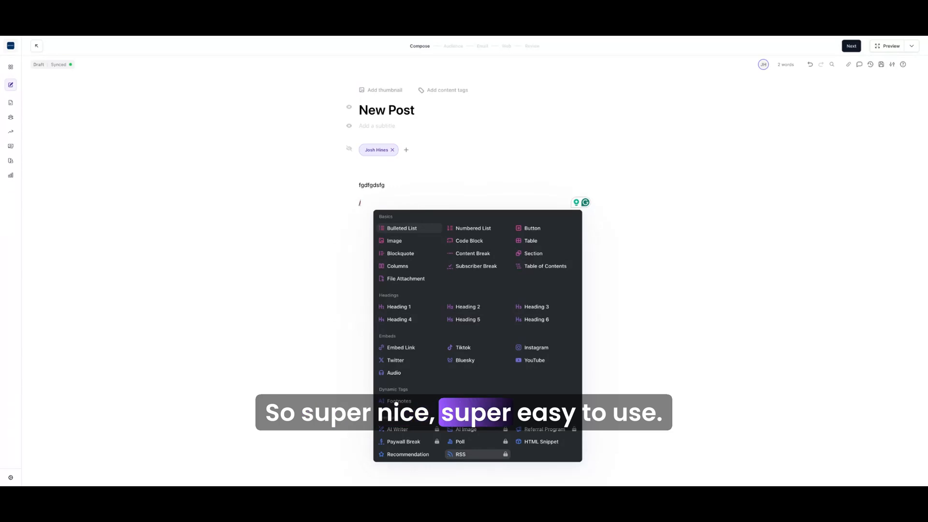
left_click(356, 255)
scroll(357, 260, "up", 1)
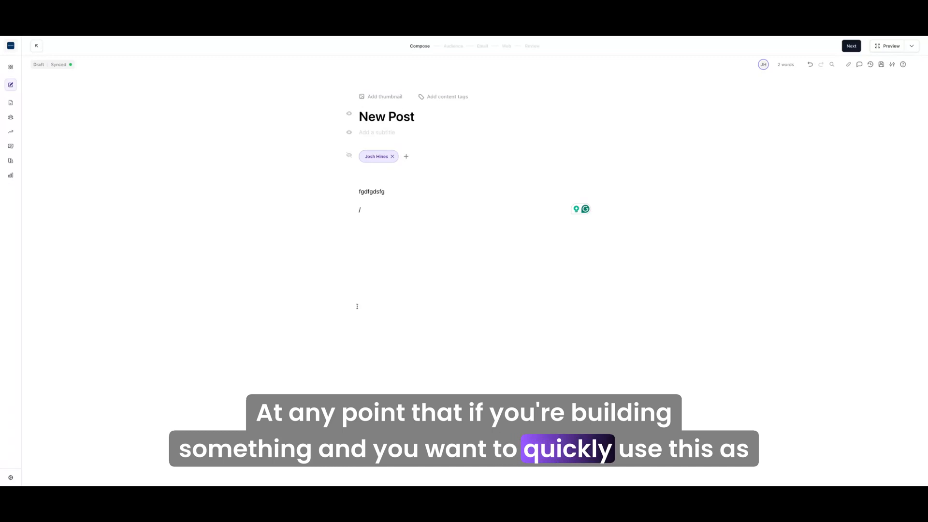
Check the draft's save-as-template option and word count, and advance through the post setup to the Email settings
left_click(881, 66)
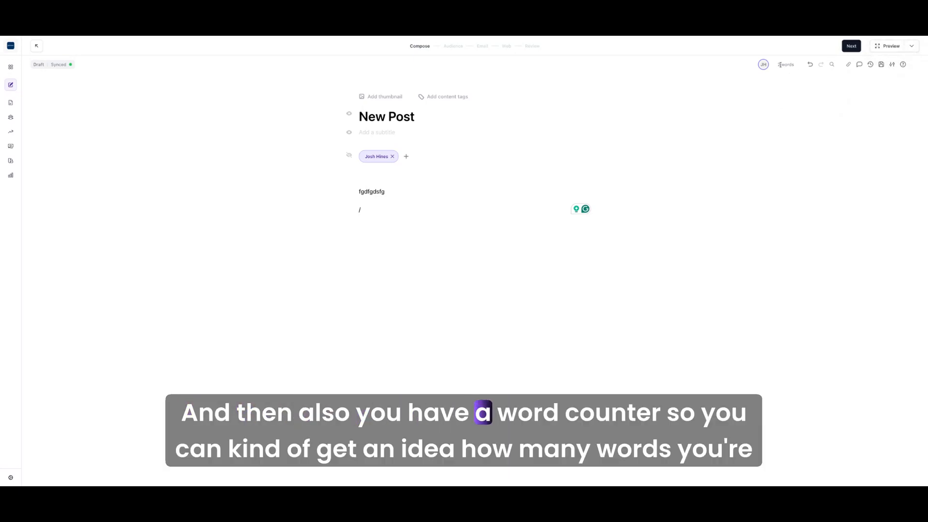
left_click_drag(778, 65, 792, 65)
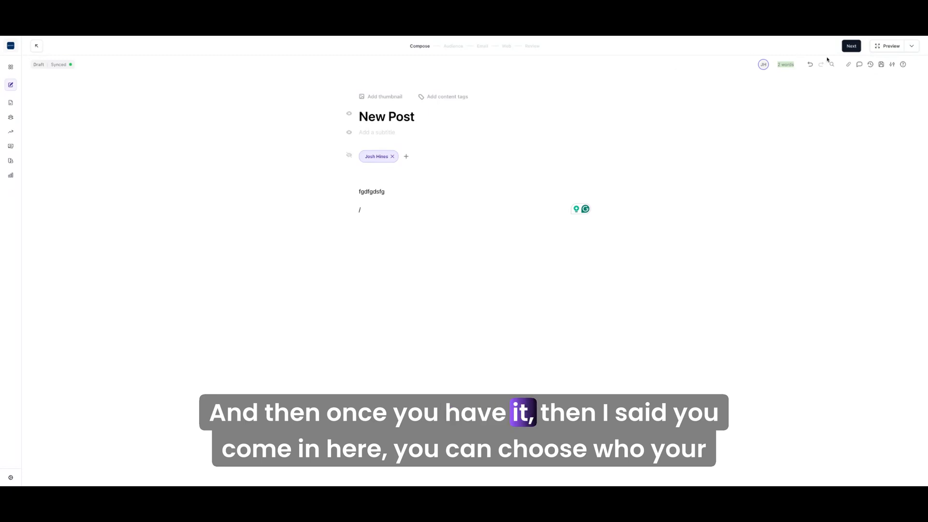
left_click(852, 46)
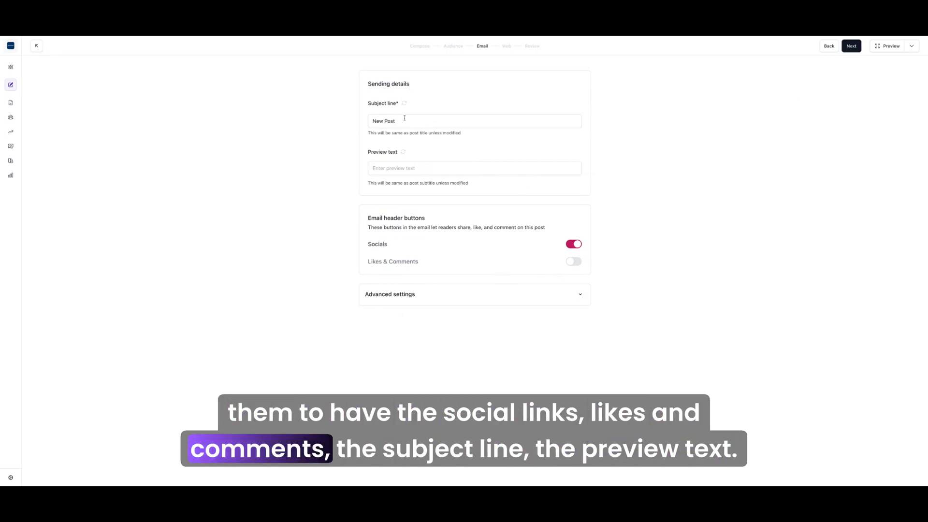
Advance the post to the Web settings and examine its SEO settings, including the Open Graph options for Facebook and LinkedIn
left_click(851, 46)
scroll(433, 170, "down", 5)
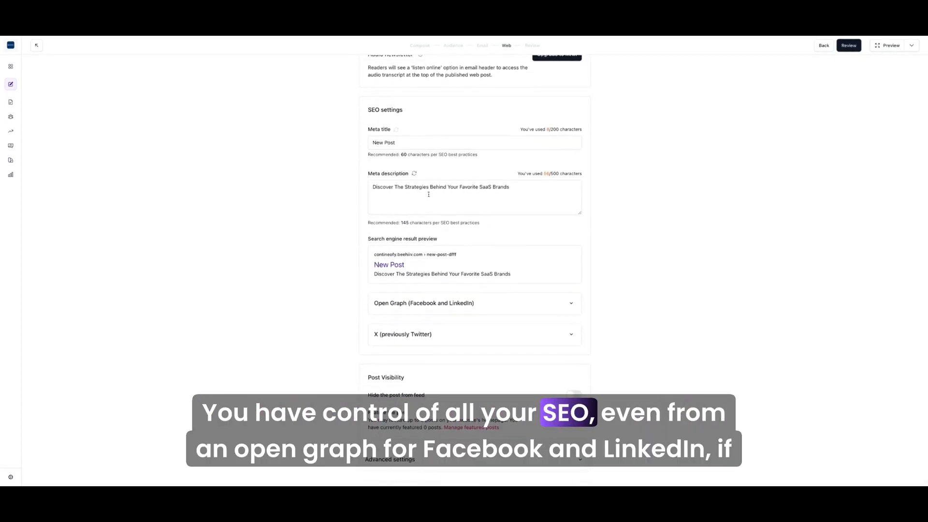
left_click(567, 304)
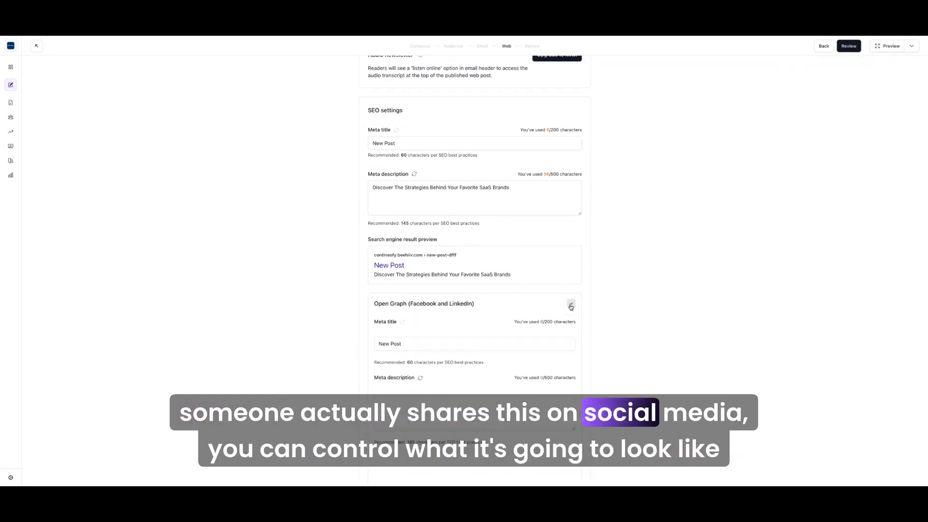
scroll(447, 355, "down", 5)
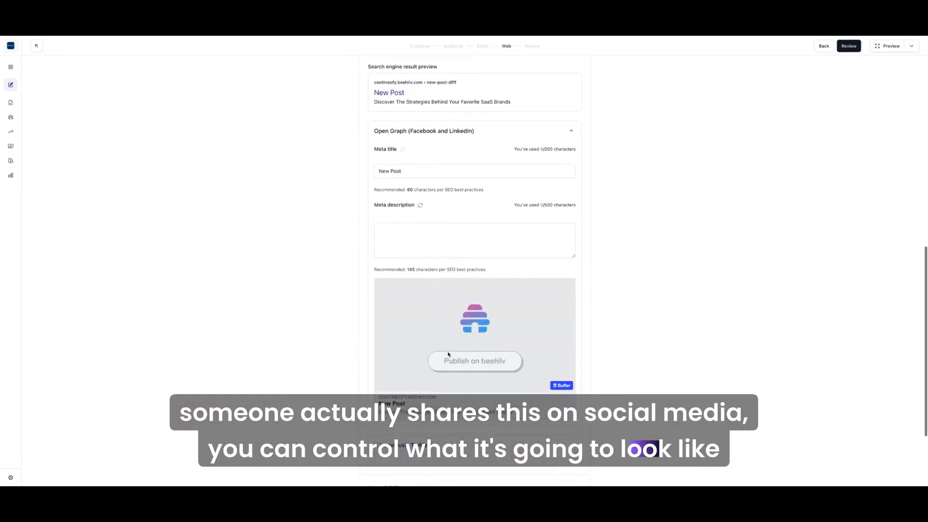
left_click(571, 130)
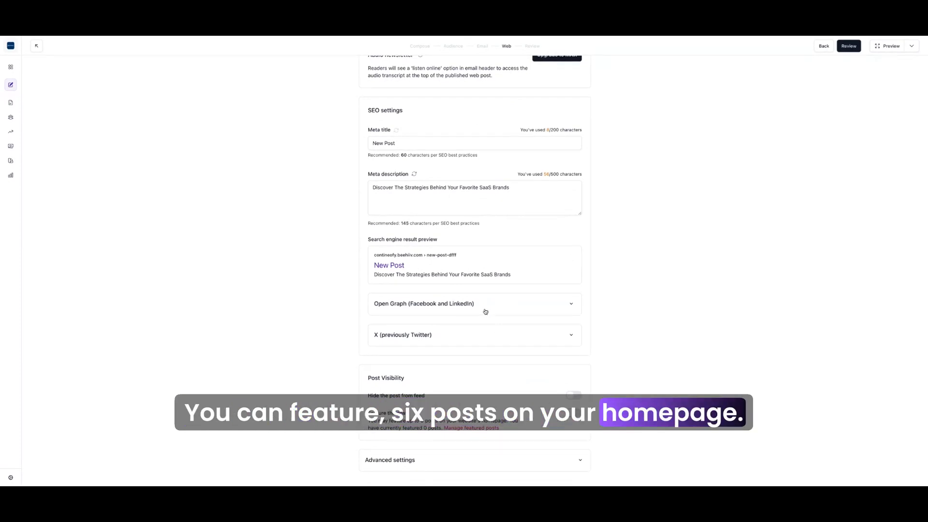
Check the Web post settings and the audio newsletter's explanation, and advance the post to the Review and Publish stage
scroll(485, 311, "up", 5)
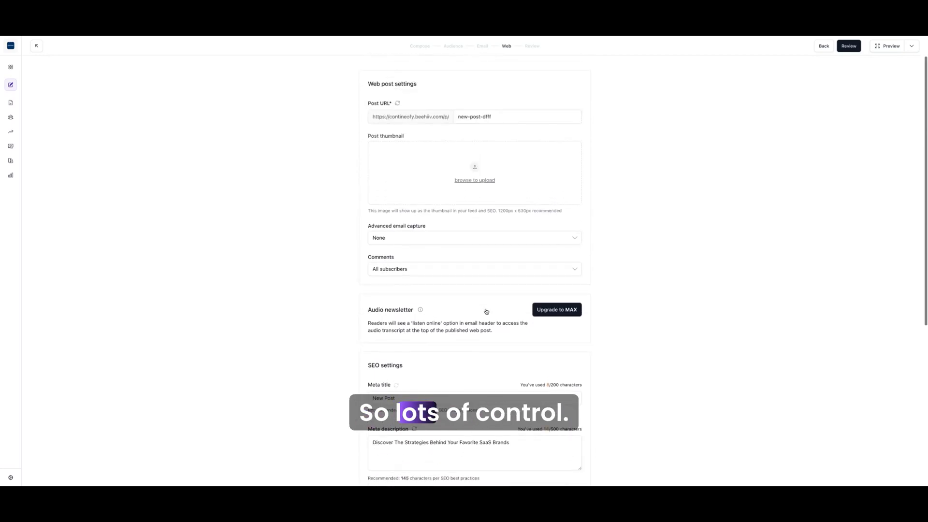
scroll(486, 311, "down", 3)
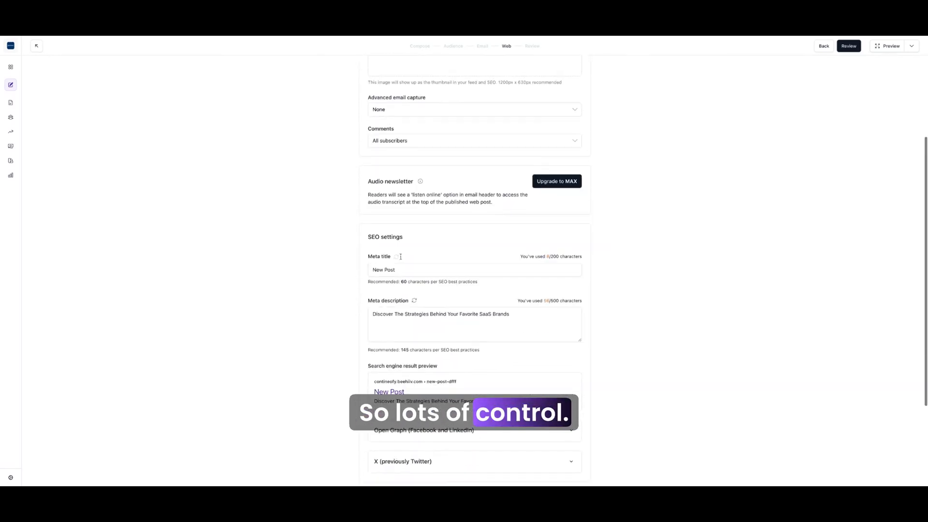
scroll(543, 257, "up", 1)
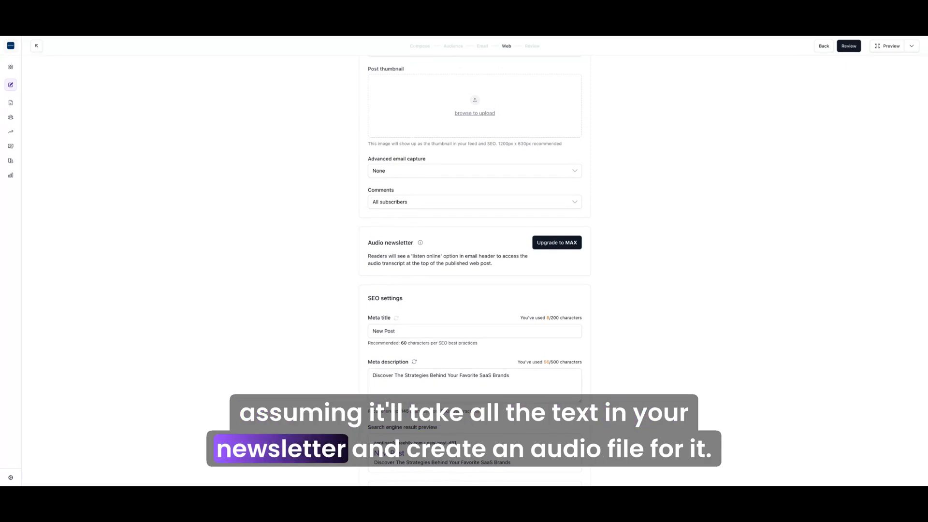
mouse_move(421, 244)
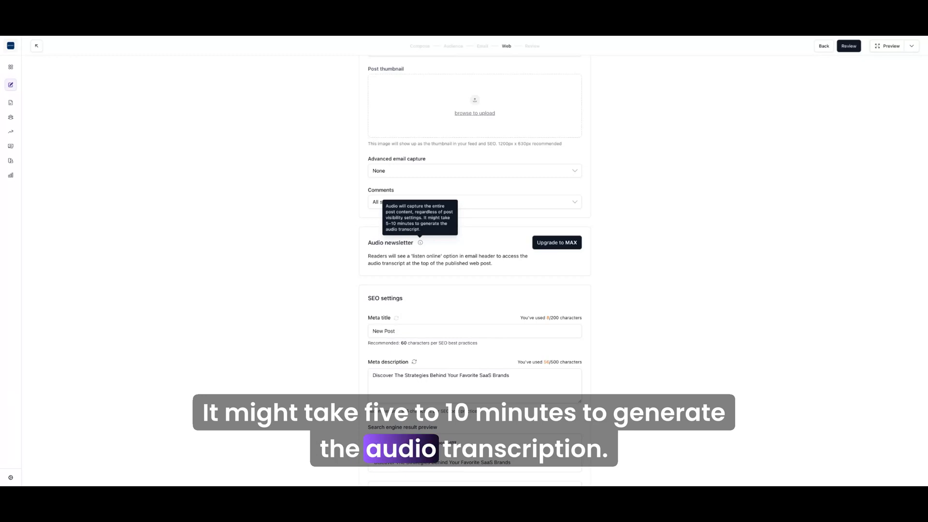
scroll(421, 259, "up", 1)
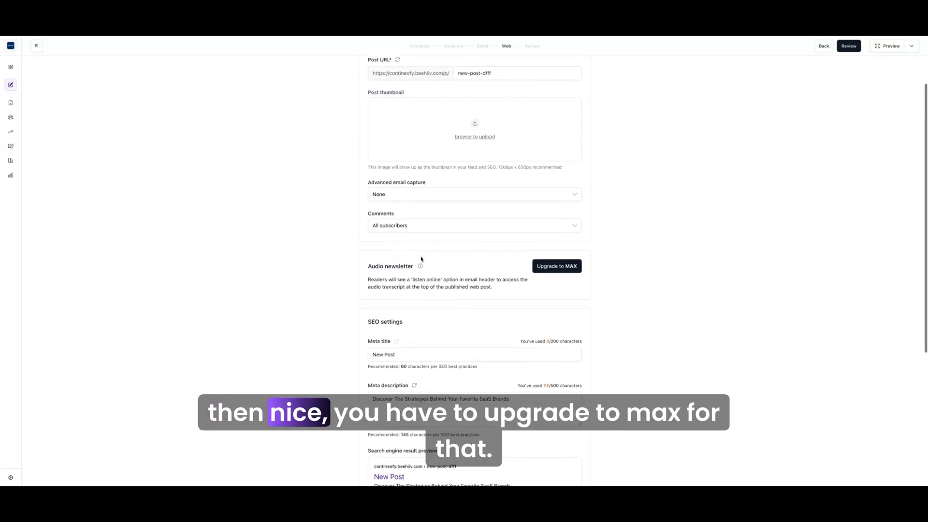
scroll(340, 280, "up", 2)
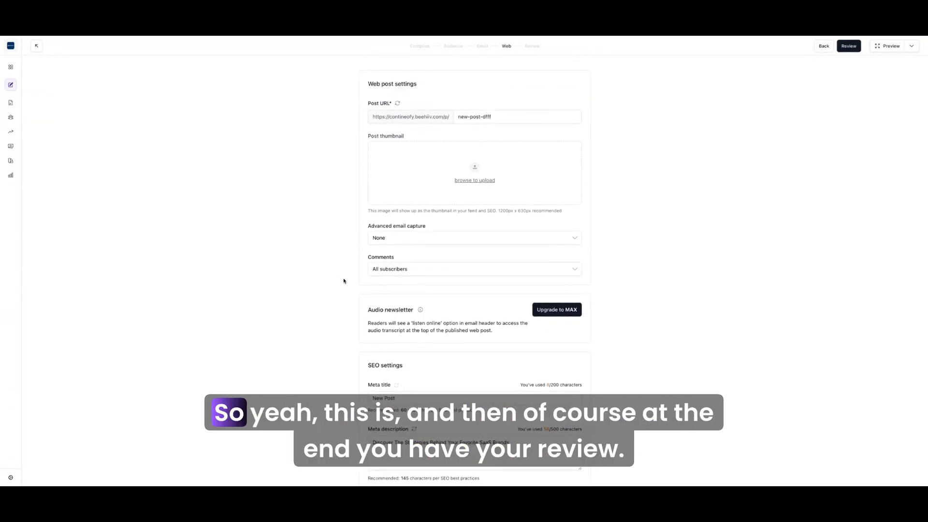
left_click(855, 50)
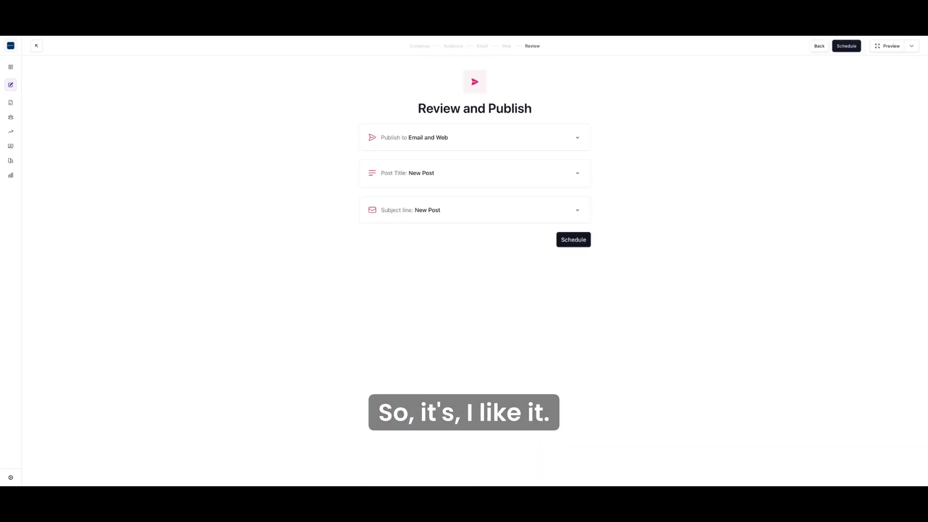